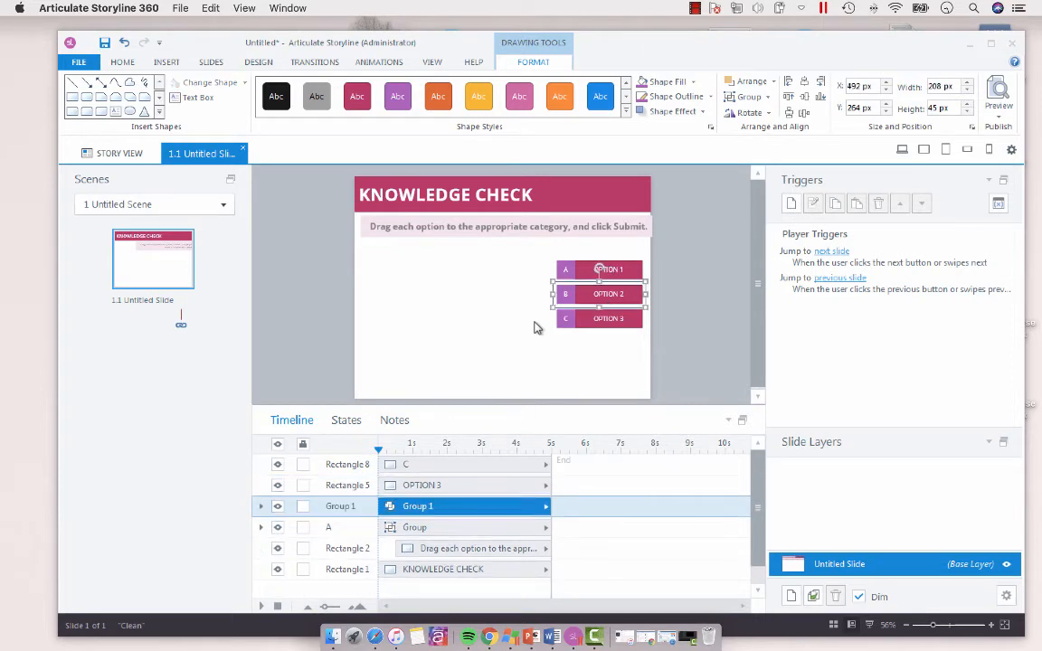
# Step: Rename the OPTION 2 group as B in the timeline
pyautogui.click(349, 527)
pyautogui.doubleClick(342, 506)
pyautogui.write('B')
pyautogui.press('Return')
# Step: Group the C and OPTION 3 rectangles and name the group C
pyautogui.moveTo(674, 300); pyautogui.dragTo(459, 389)
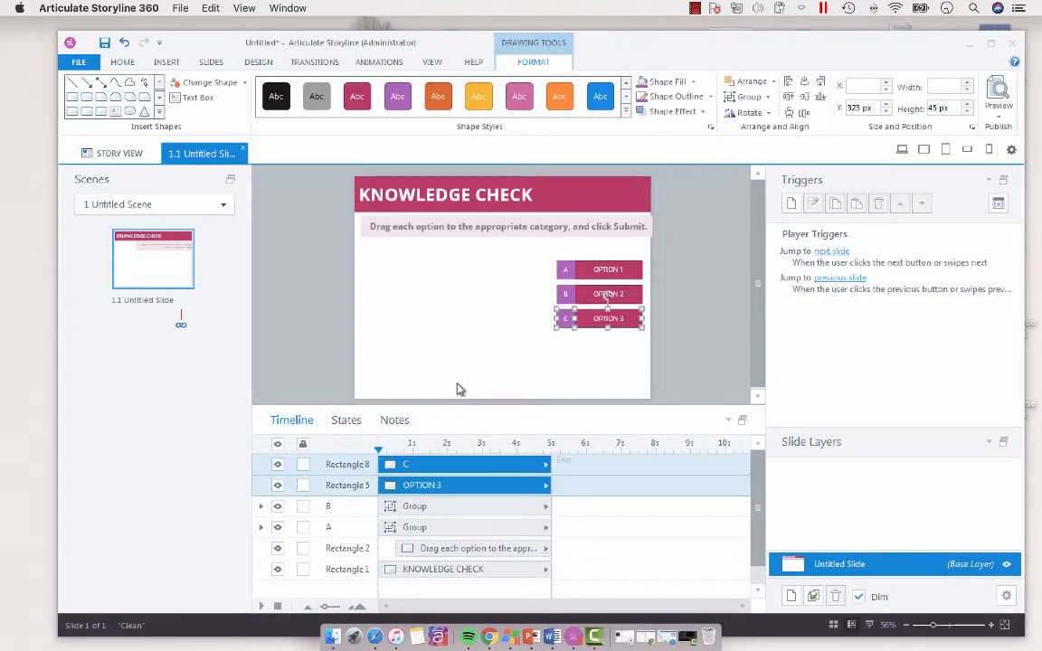
pyautogui.hotkey('ctrl', 'g')
pyautogui.doubleClick(337, 465)
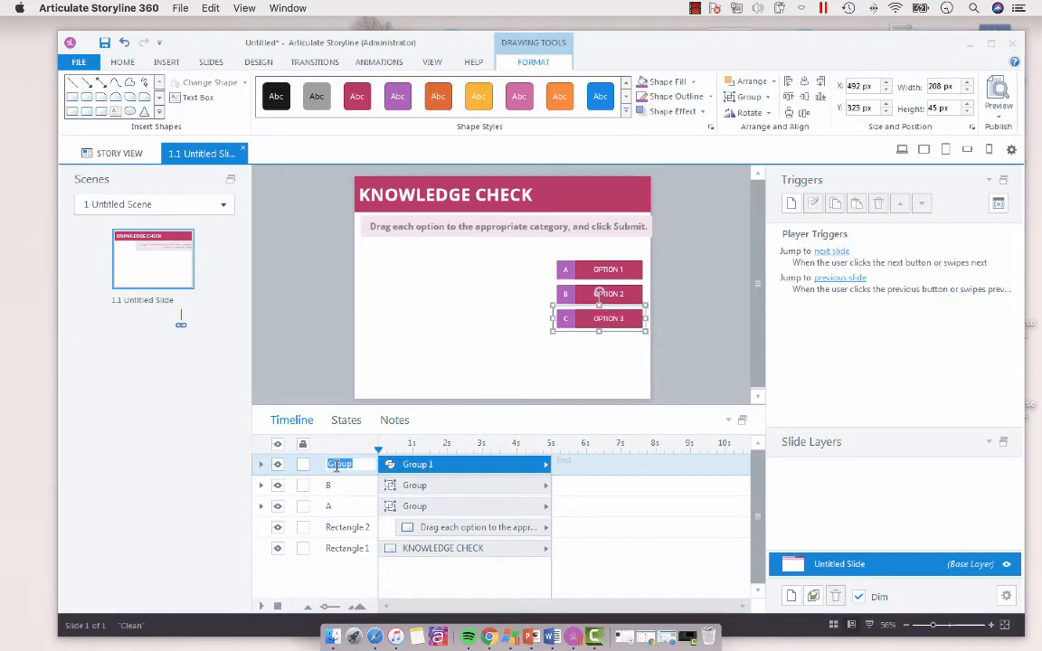
pyautogui.write('C')
# Step: Give the A, B and C option groups a Fade entrance animation and start them at 1 s on the timeline
pyautogui.moveTo(699, 227); pyautogui.dragTo(487, 372)
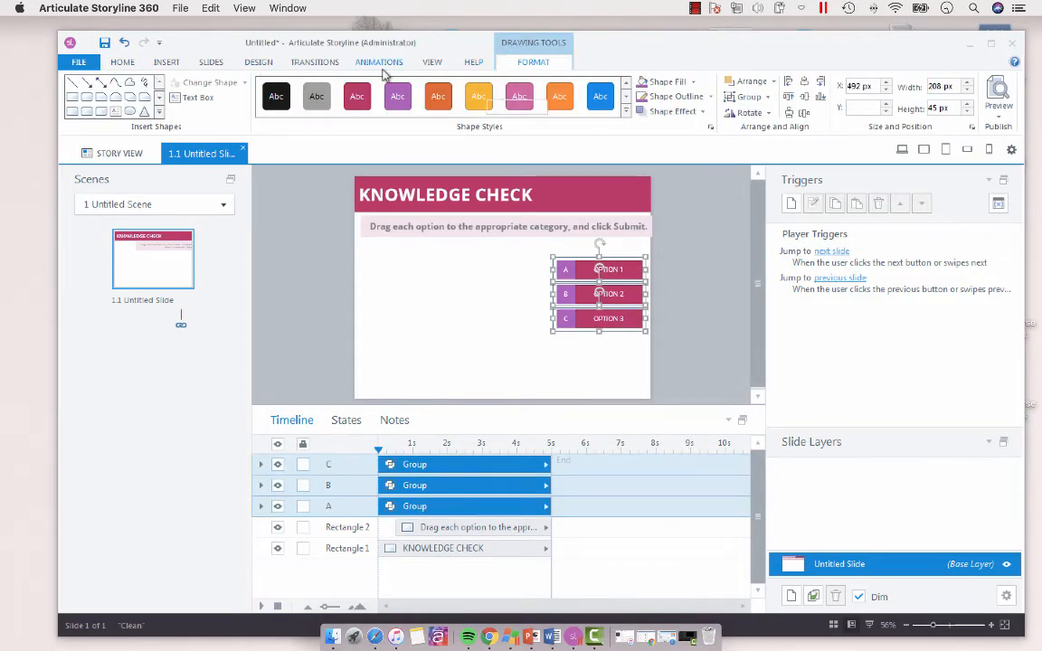
pyautogui.click(380, 64)
pyautogui.click(123, 109)
pyautogui.click(216, 144)
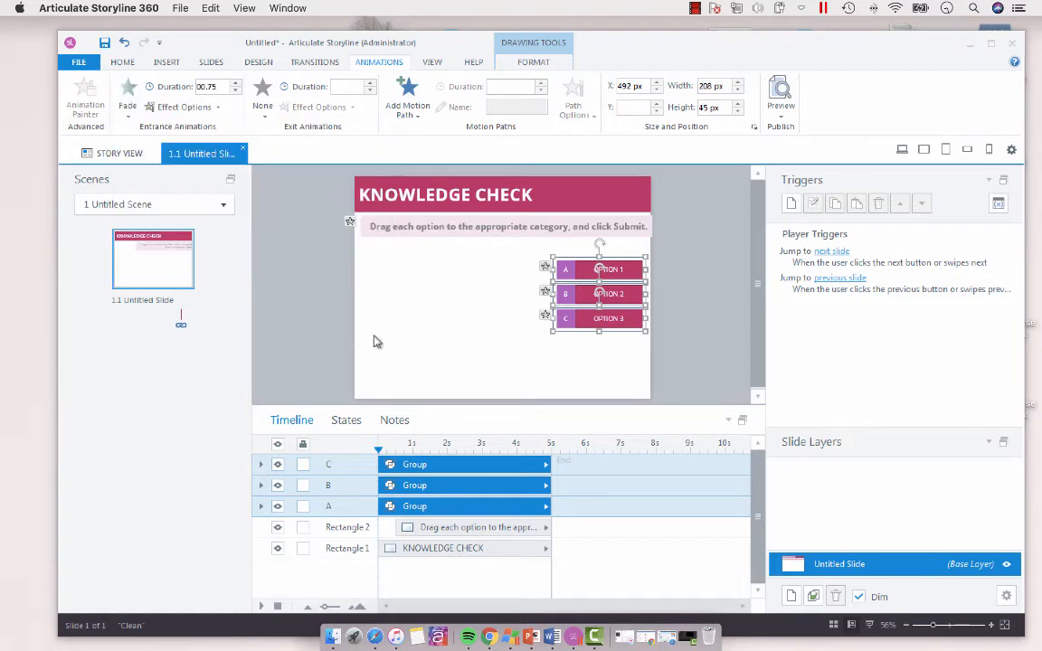
pyautogui.moveTo(386, 464); pyautogui.dragTo(409, 464)
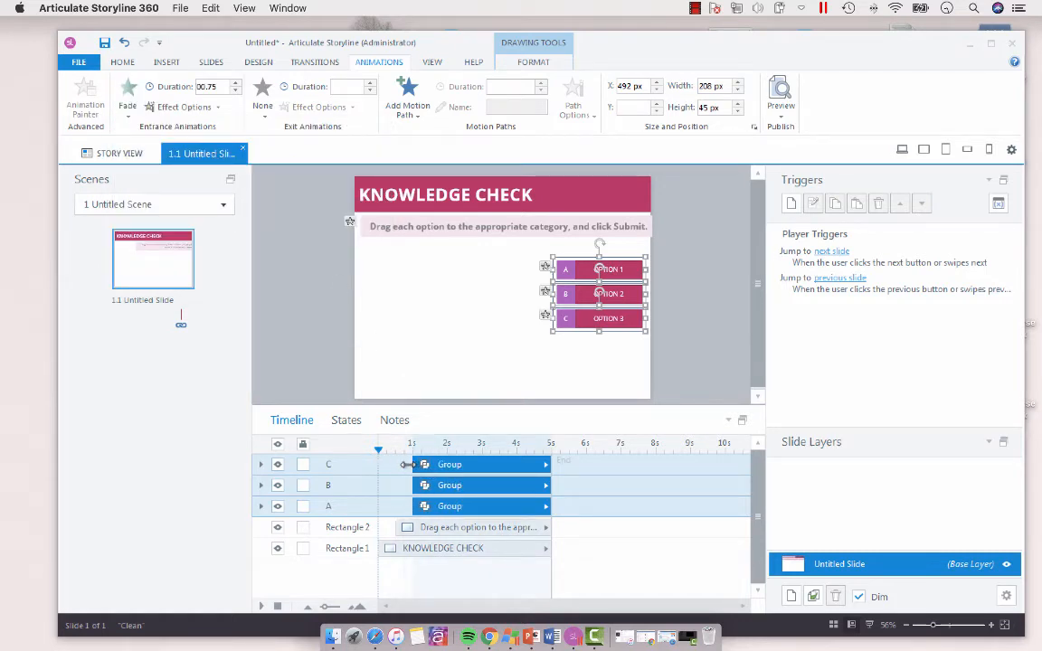
pyautogui.click(409, 466)
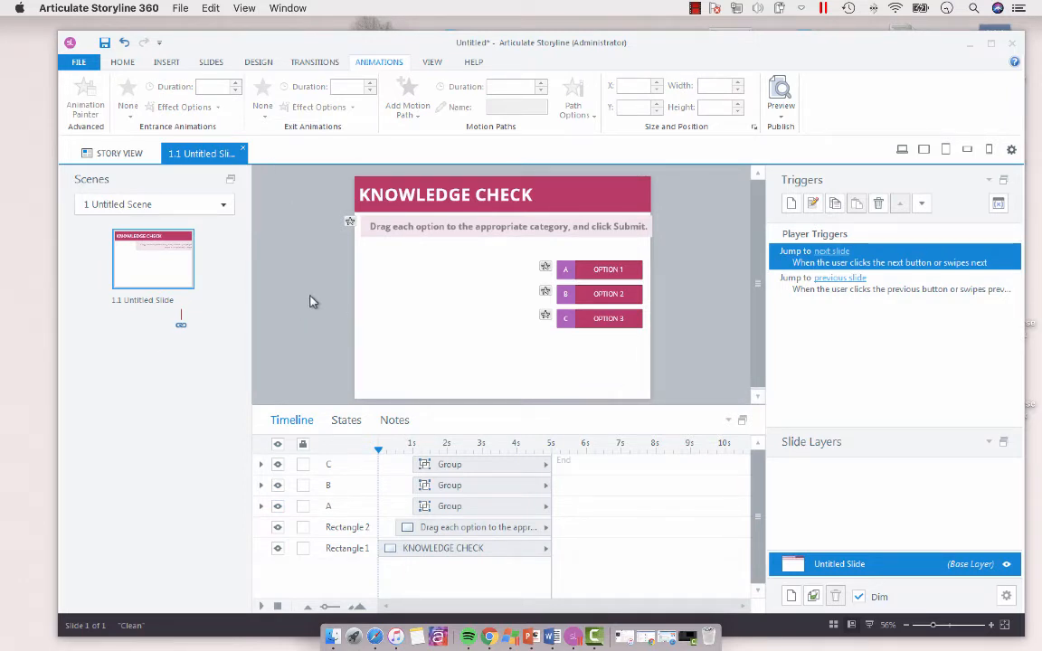
# Step: Nudge the three option groups right to X 500 px, closer to the slide's edge
pyautogui.moveTo(683, 234); pyautogui.dragTo(525, 368)
pyautogui.press('Right')
pyautogui.press('Right')
pyautogui.press('Right')
pyautogui.press('Right')
pyautogui.press('Right')
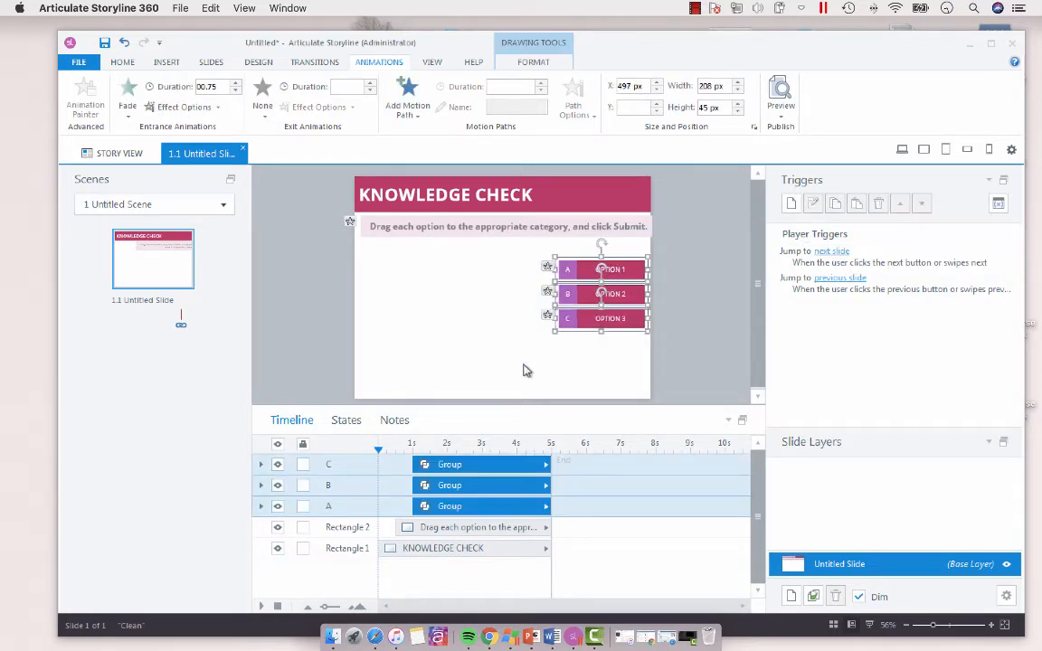
# Step: Enlarge the story size by entering a greater width with the aspect ratio locked
pyautogui.click(249, 62)
pyautogui.click(88, 108)
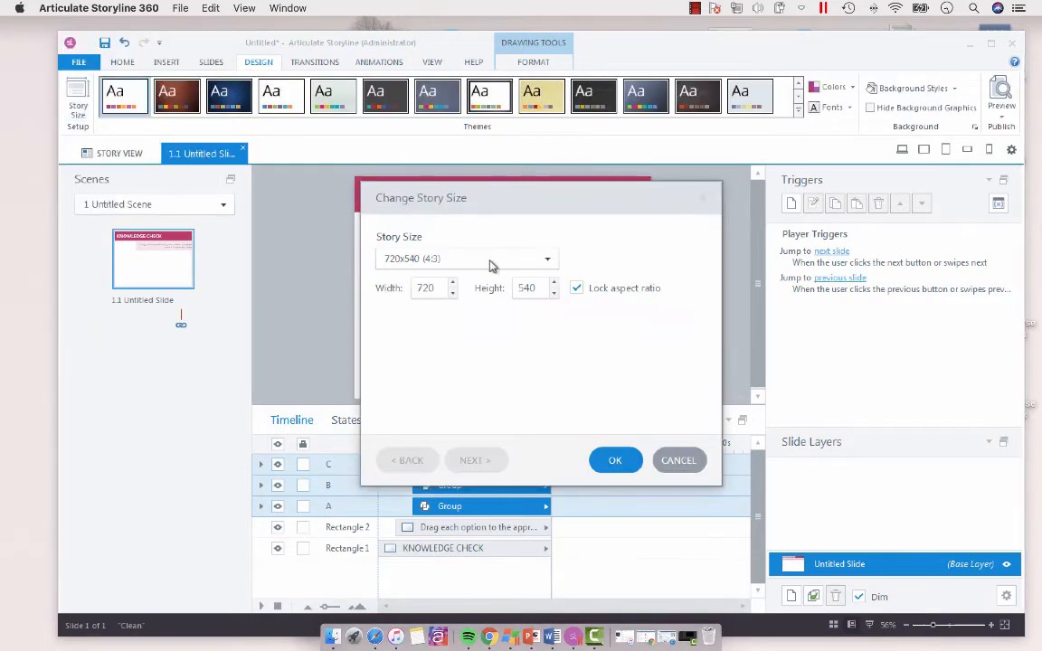
pyautogui.doubleClick(437, 289)
pyautogui.write('9')
pyautogui.press('Return')
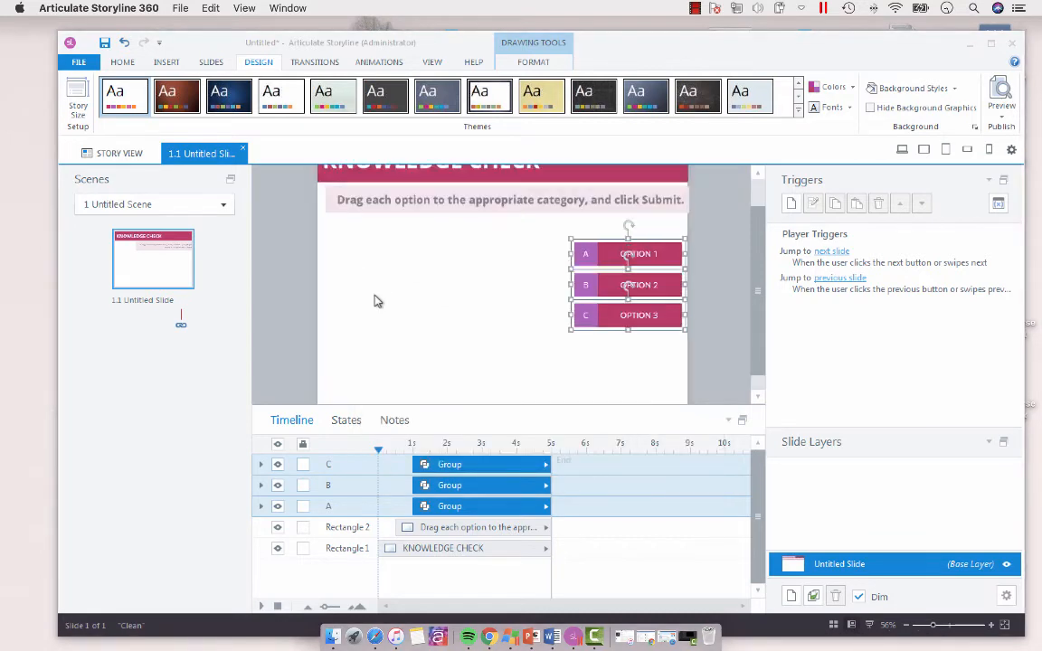
# Step: Nudge the three option groups slightly further right on the resized slide
pyautogui.click(716, 284)
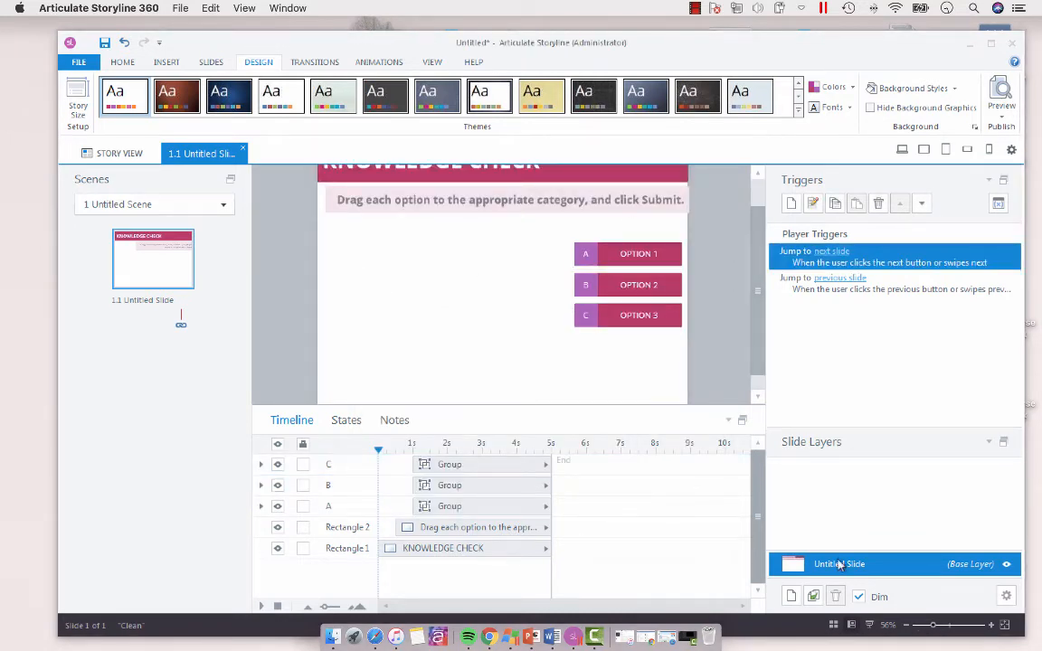
pyautogui.moveTo(713, 221)
pyautogui.mouseDown()
pyautogui.moveTo(574, 354)
pyautogui.moveTo(555, 356)
pyautogui.mouseUp()
pyautogui.press('Right')
pyautogui.press('Right')
pyautogui.press('Right')
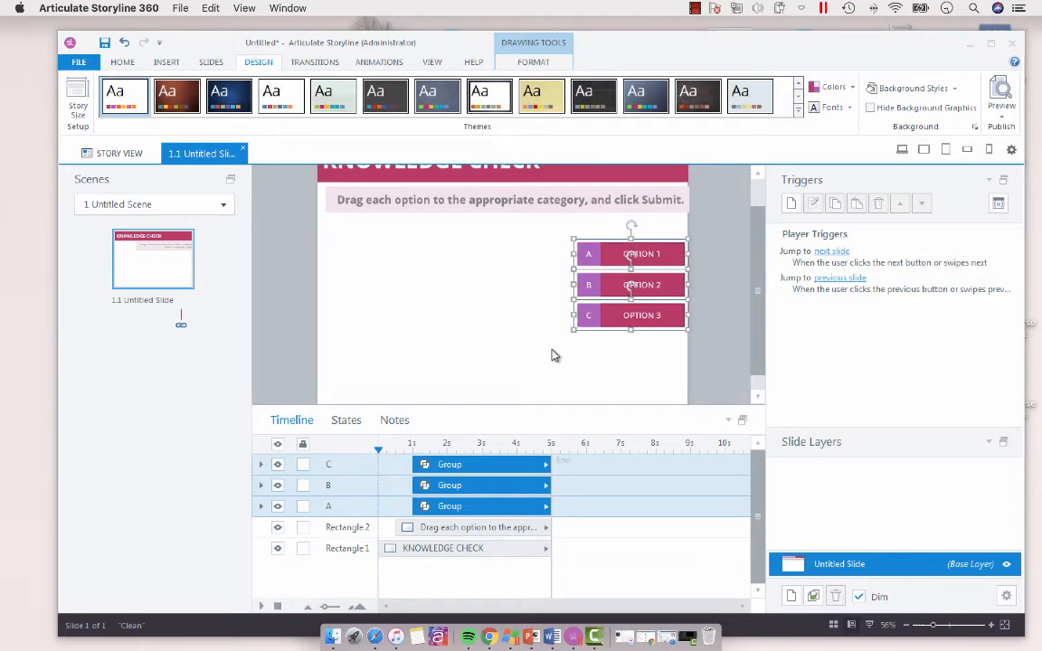
pyautogui.click(303, 243)
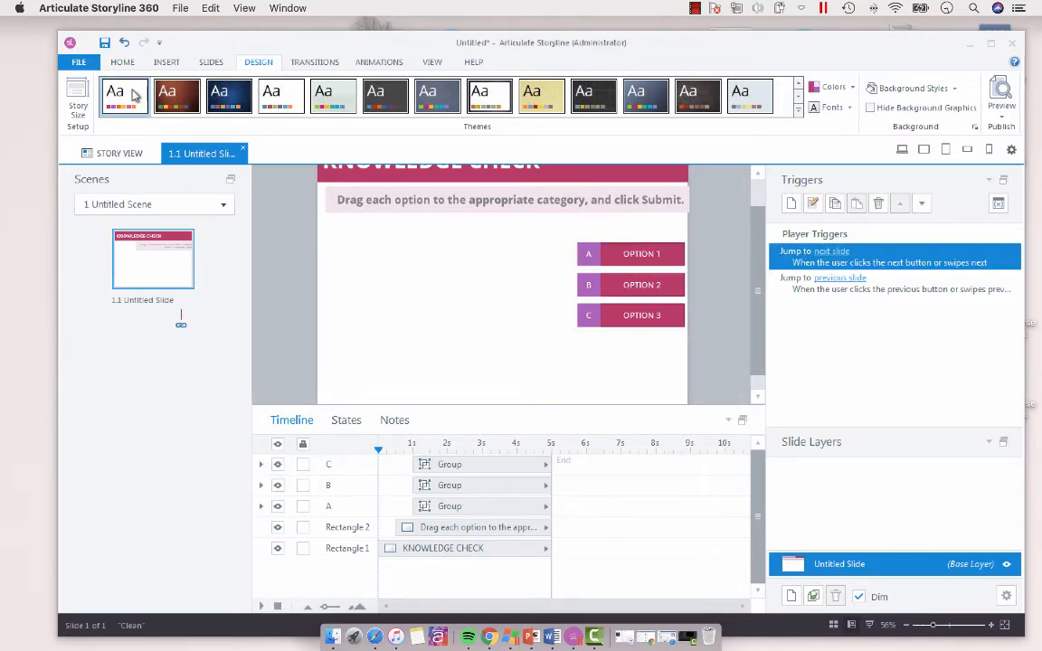
# Step: Insert a rectangle below the instruction text on the slide's left side and label it POOR
pyautogui.click(163, 61)
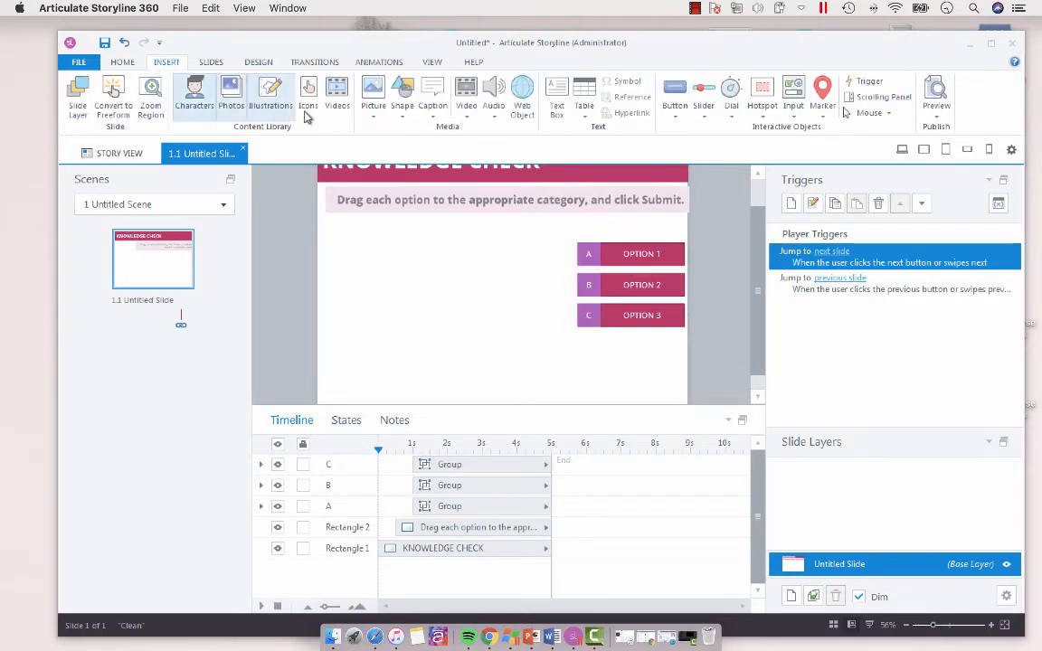
pyautogui.click(402, 119)
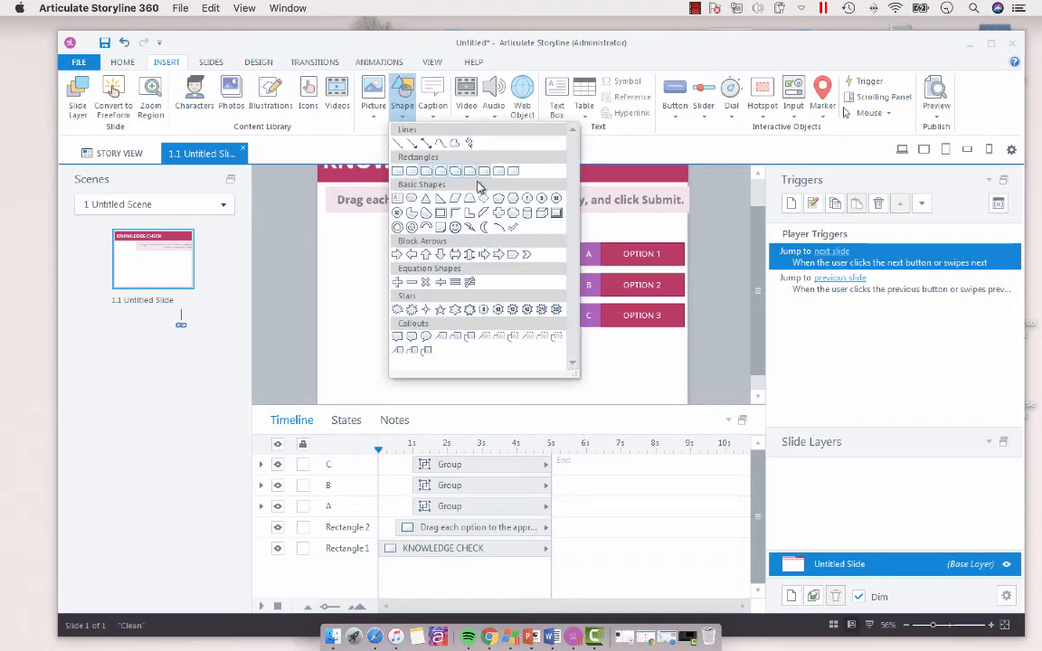
pyautogui.click(401, 172)
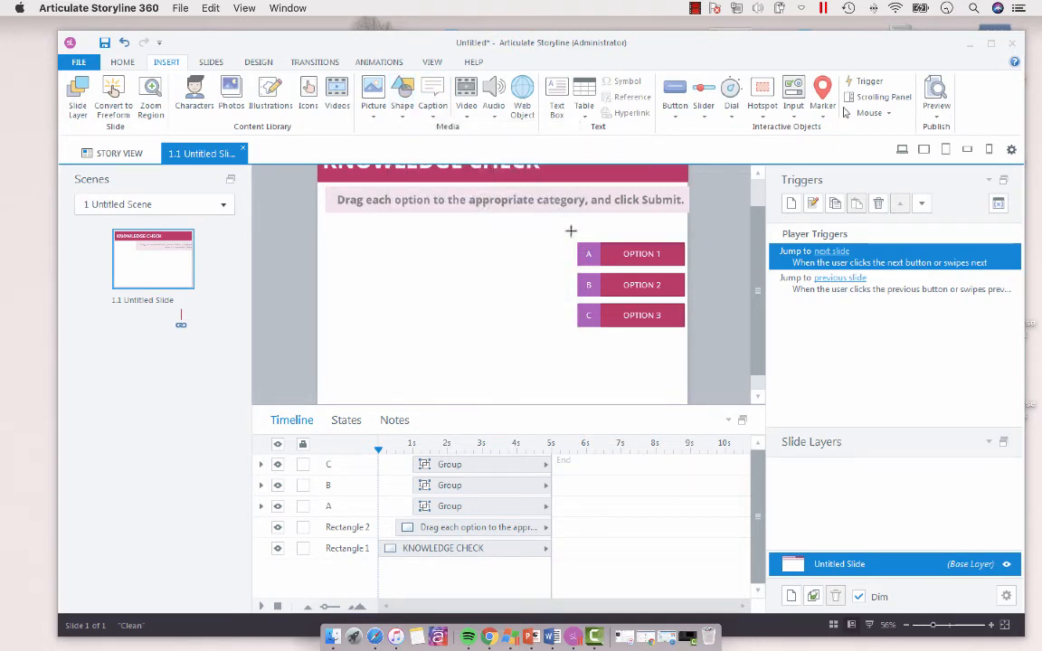
pyautogui.moveTo(573, 225)
pyautogui.mouseDown()
pyautogui.moveTo(686, 240)
pyautogui.moveTo(398, 237)
pyautogui.mouseUp()
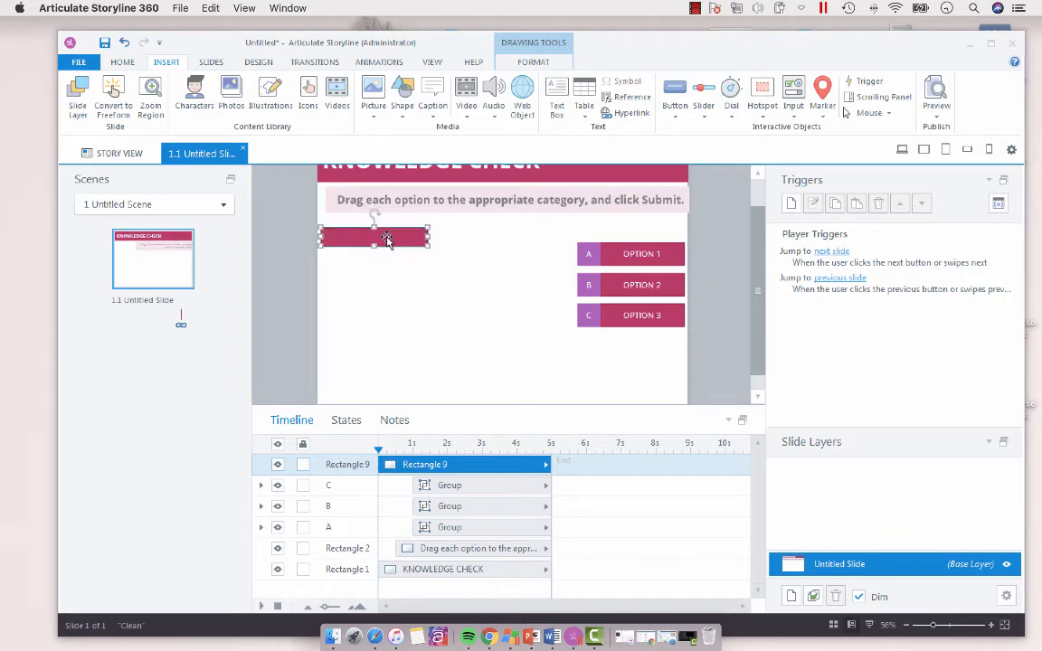
pyautogui.write('POOR')
# Step: Narrow all three option groups together from their left edge, keeping them against the slide's right side
pyautogui.moveTo(706, 218); pyautogui.dragTo(562, 373)
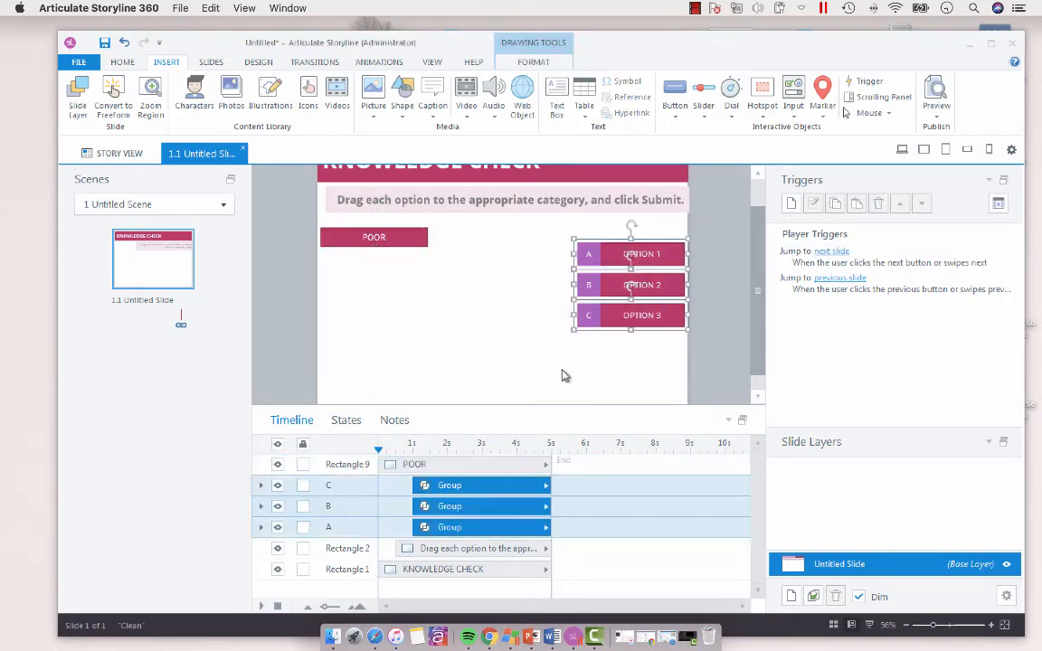
pyautogui.scroll(-1, 758, 354)
pyautogui.scroll(3, 765, 326)
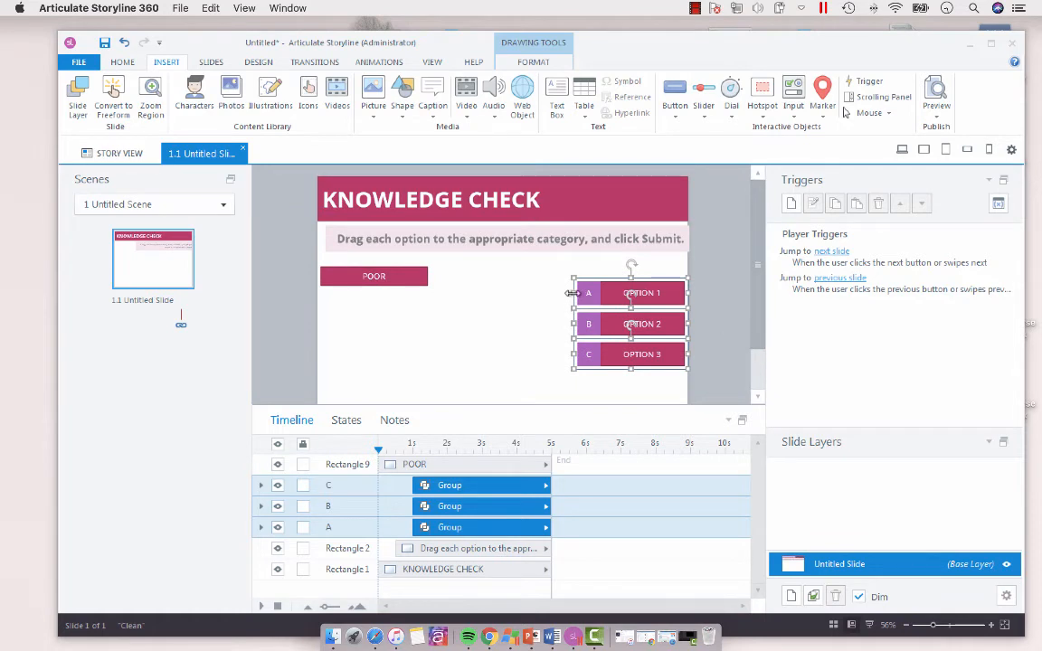
pyautogui.moveTo(572, 293); pyautogui.dragTo(597, 293)
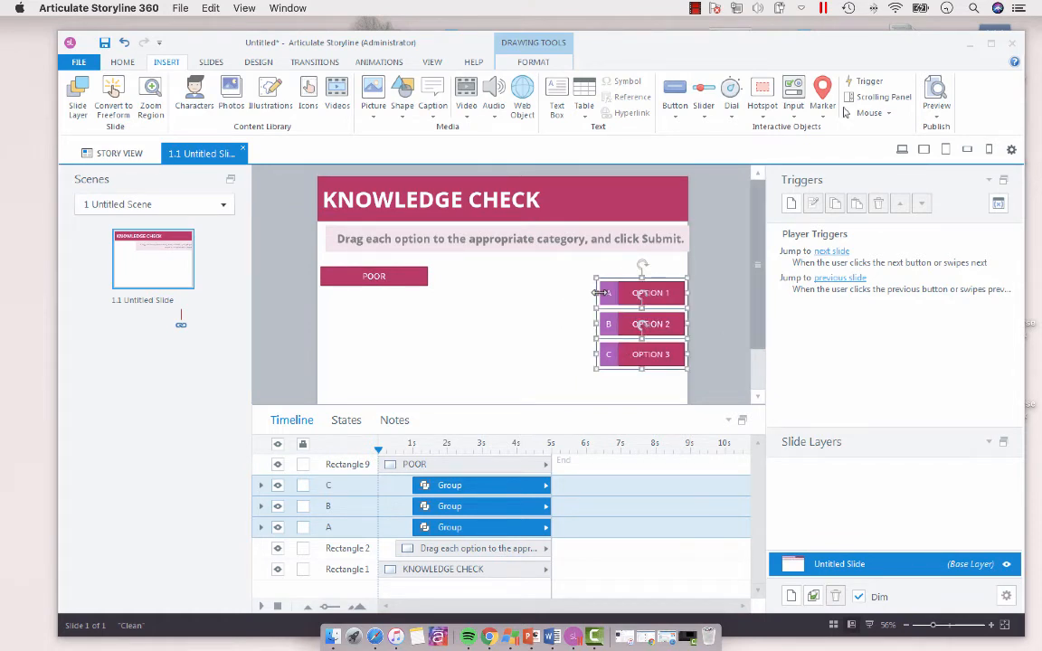
pyautogui.click(750, 302)
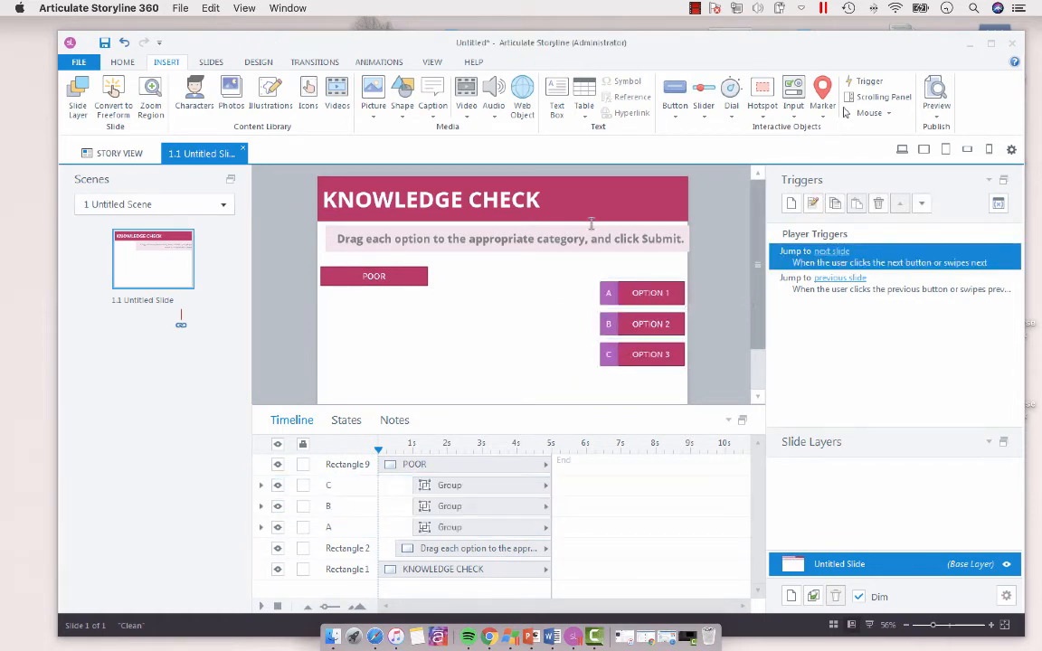
# Step: Match the POOR label's width to the option groups and place a duplicate labelled BETTER to its right
pyautogui.click(389, 276)
pyautogui.moveTo(430, 276); pyautogui.dragTo(685, 267)
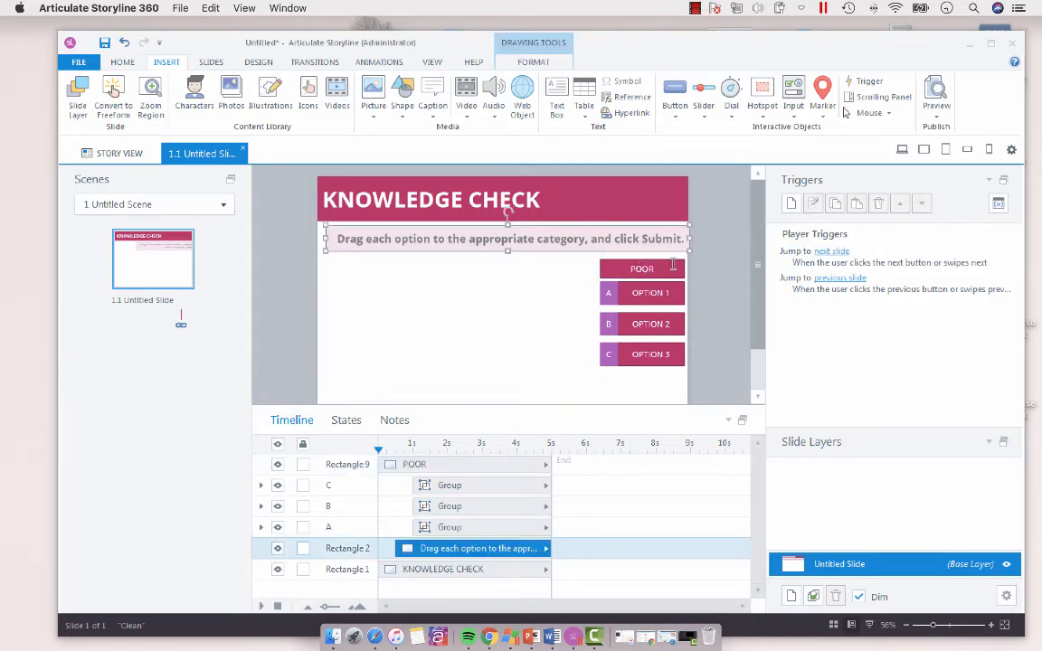
pyautogui.moveTo(671, 260); pyautogui.dragTo(480, 264)
pyautogui.doubleClick(468, 268)
pyautogui.write('BETTER')
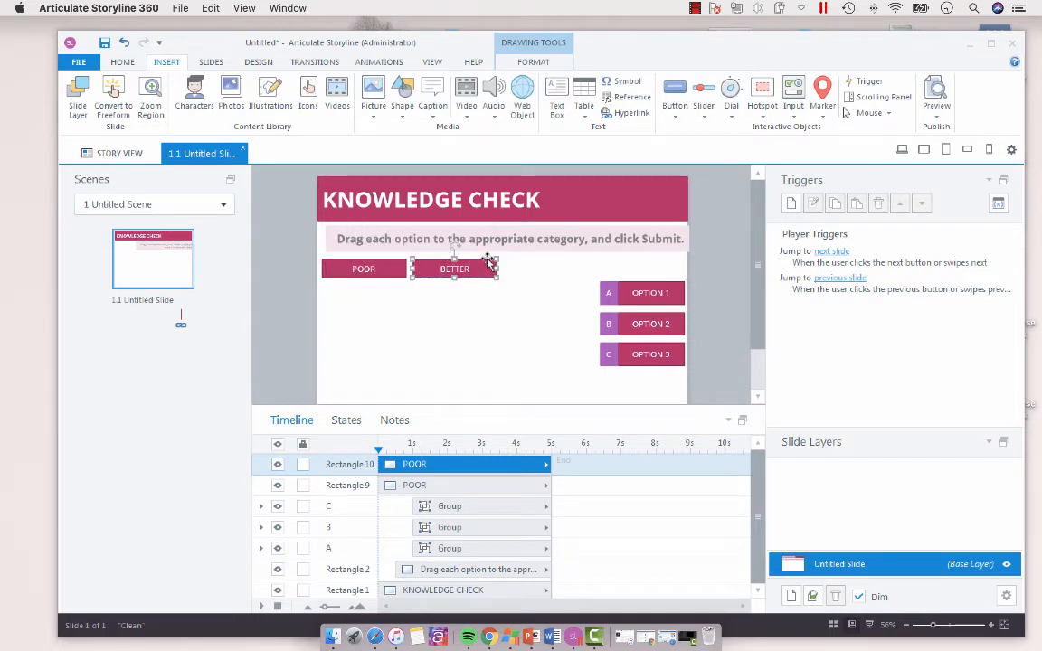
# Step: Duplicate the BETTER label, place the copy to its right in the same row and change its text to BEST
pyautogui.hotkey('ctrl', 'd')
pyautogui.moveTo(488, 265); pyautogui.dragTo(572, 263)
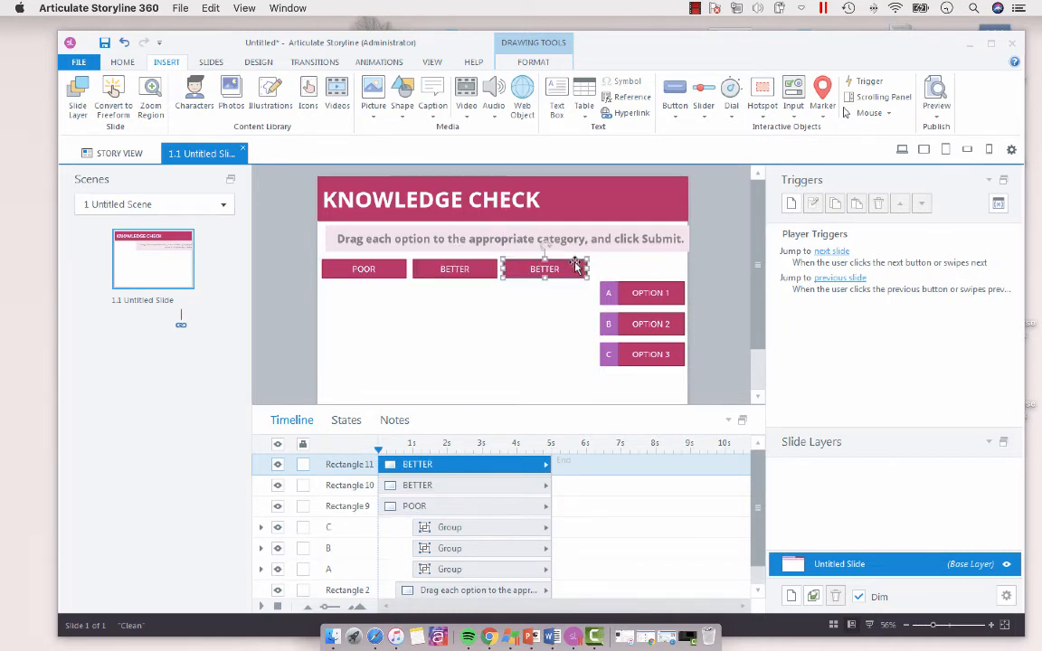
pyautogui.press('BackSpace')
pyautogui.press('BackSpace')
pyautogui.press('BackSpace')
pyautogui.press('BackSpace')
pyautogui.click(723, 357)
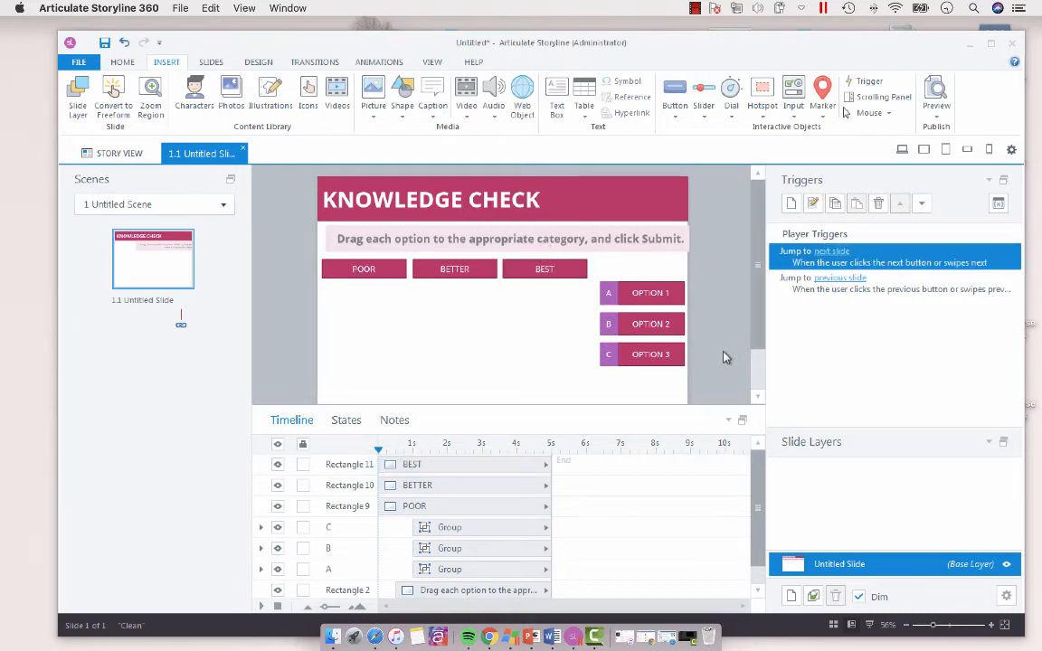
# Step: Draw a tall rectangle of about 205 by 277 px from the top of the POOR label downwards
pyautogui.scroll(-2, 729, 271)
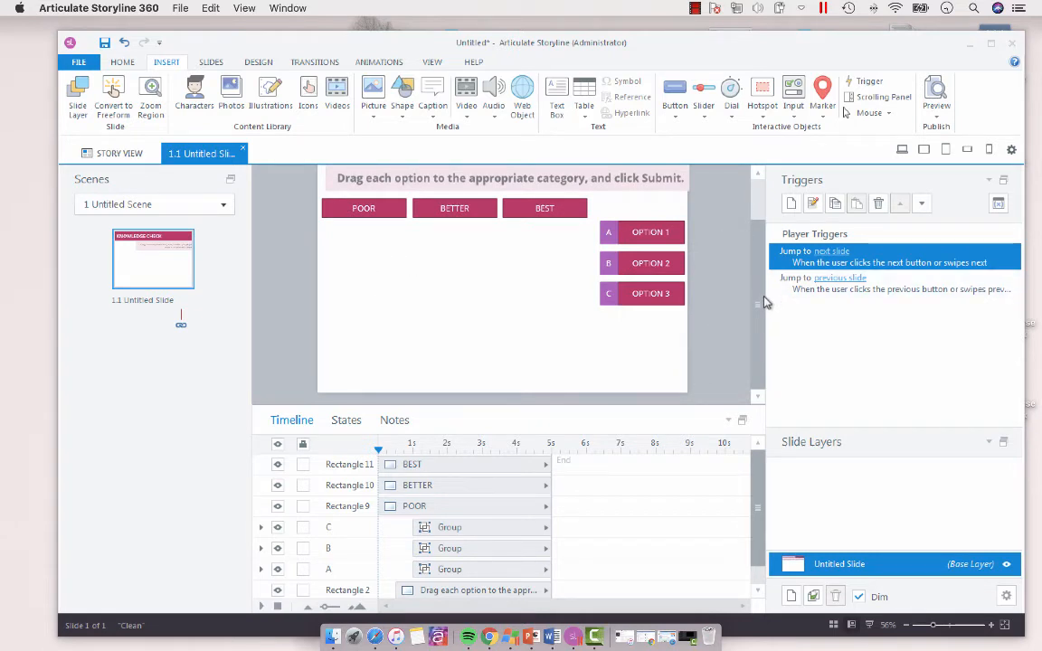
pyautogui.scroll(2, 765, 253)
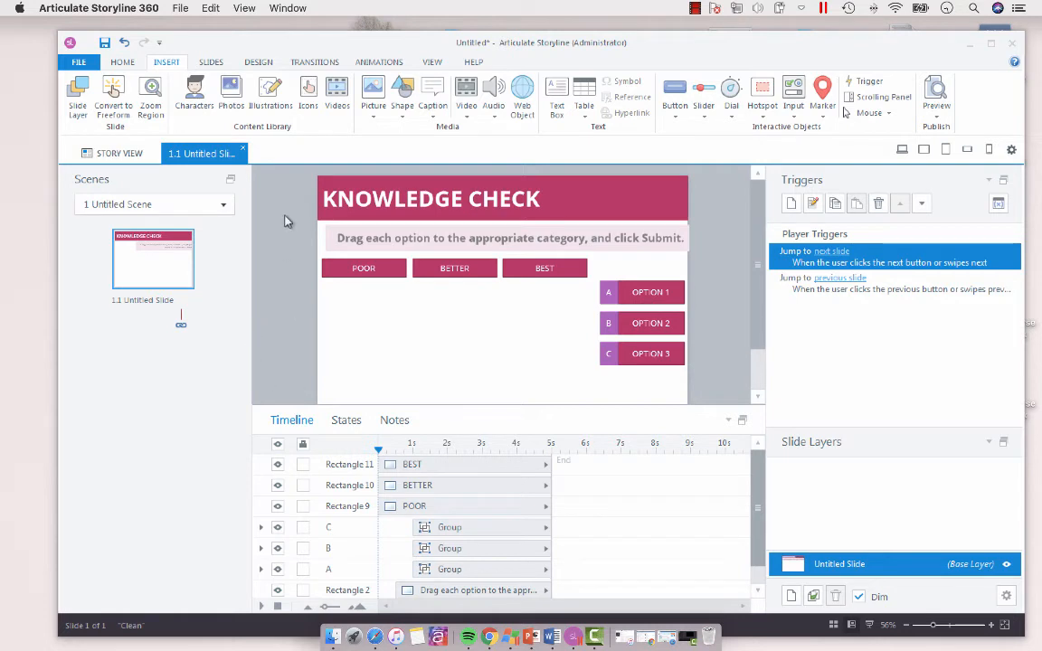
pyautogui.click(401, 109)
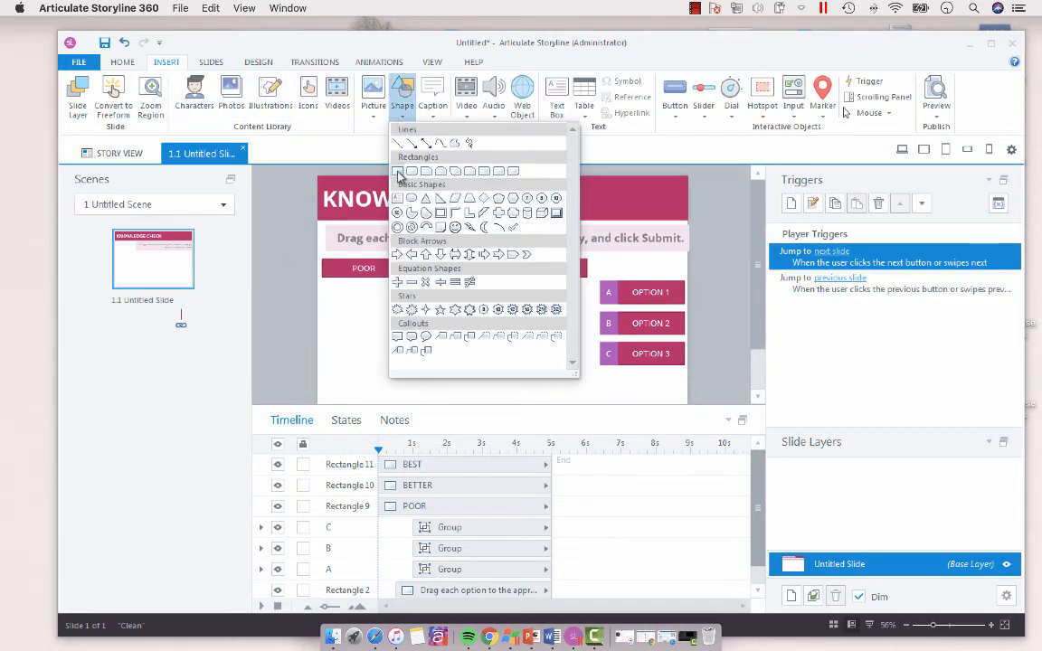
pyautogui.click(400, 171)
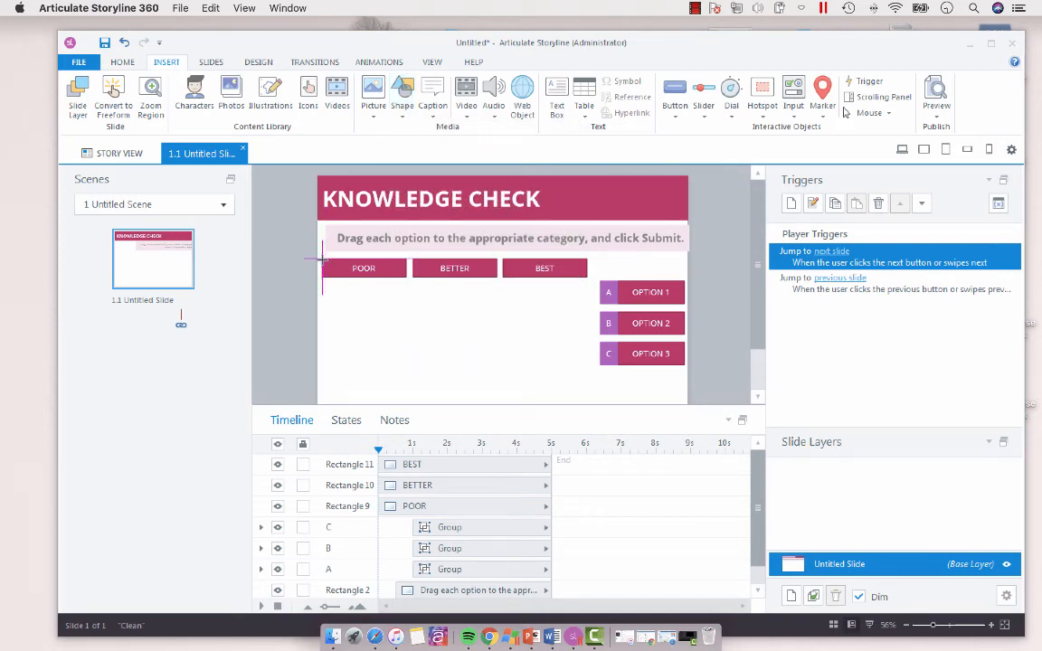
pyautogui.moveTo(321, 259)
pyautogui.mouseDown()
pyautogui.moveTo(333, 312)
pyautogui.moveTo(409, 375)
pyautogui.mouseUp()
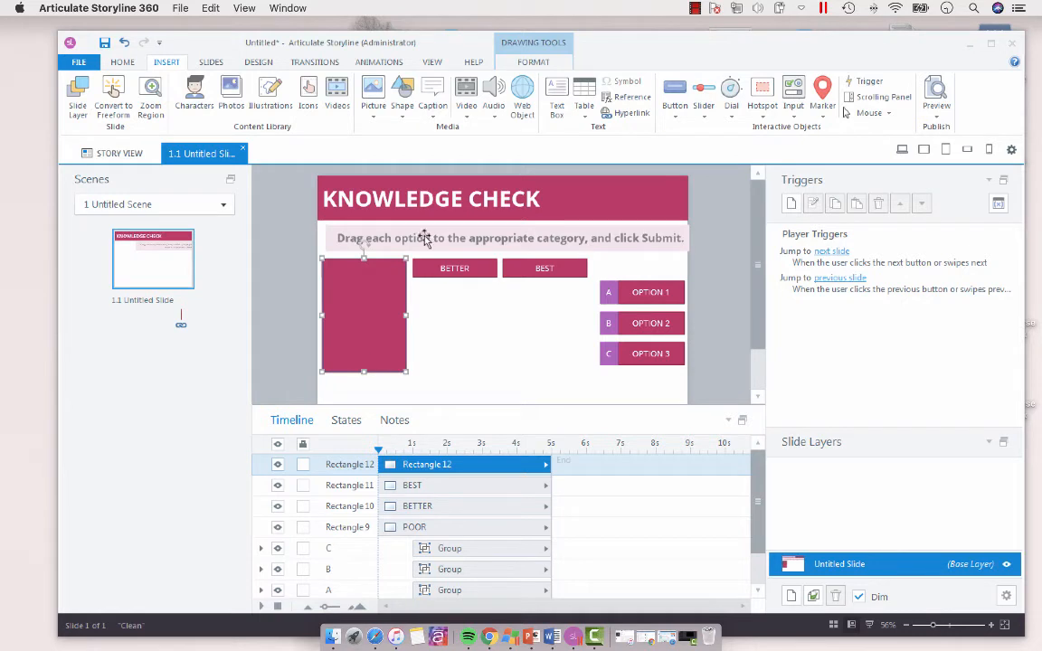
# Step: Set the tall rectangle over the POOR column to No Fill and remove its outline
pyautogui.click(538, 63)
pyautogui.click(664, 81)
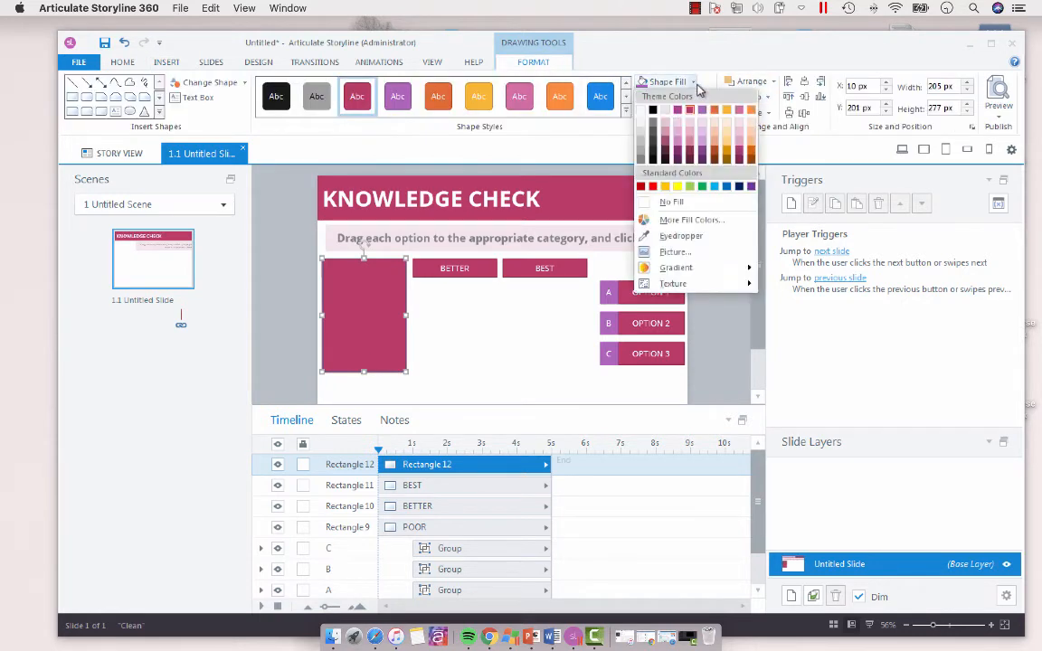
pyautogui.click(669, 203)
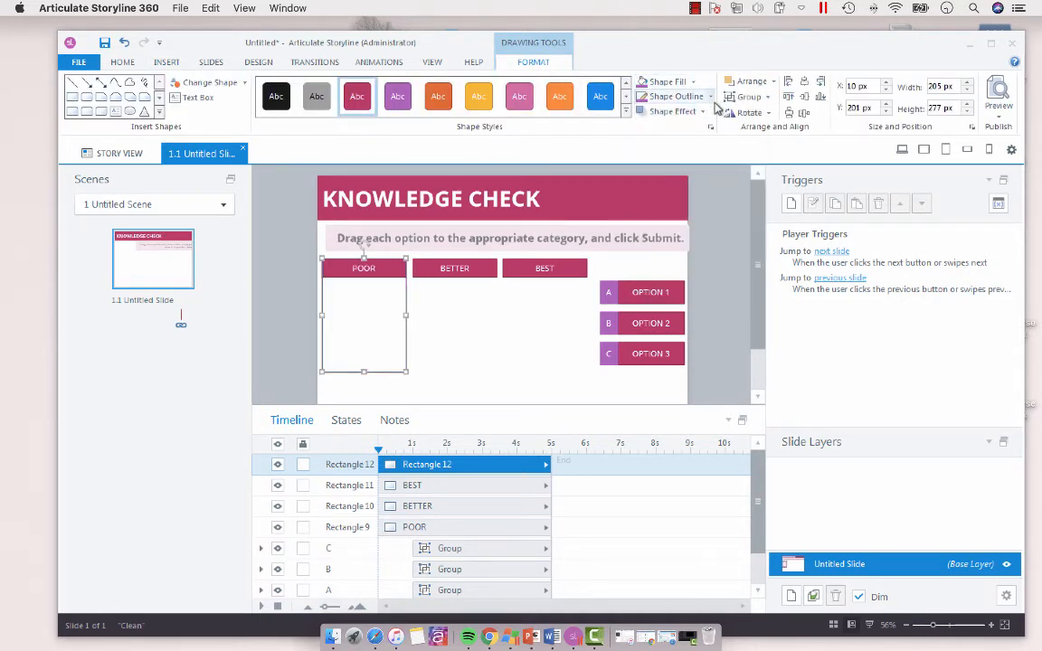
pyautogui.click(712, 97)
pyautogui.click(674, 216)
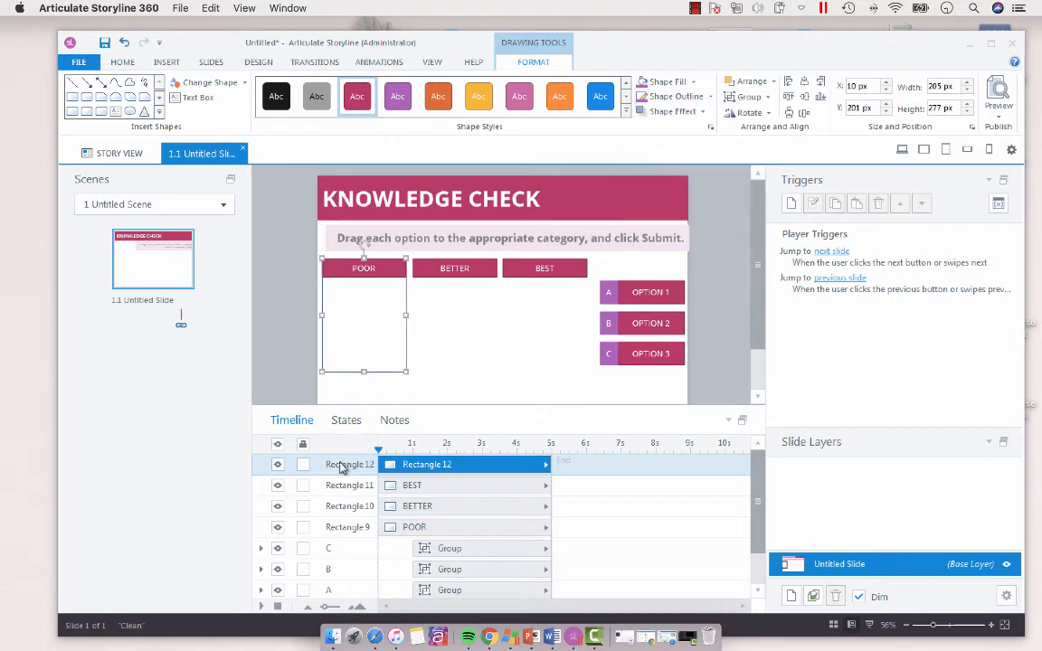
# Step: Rename the tall rectangle over the POOR column as DropPoor in the timeline
pyautogui.doubleClick(341, 470)
pyautogui.write('DropPoor')
pyautogui.press('Return')
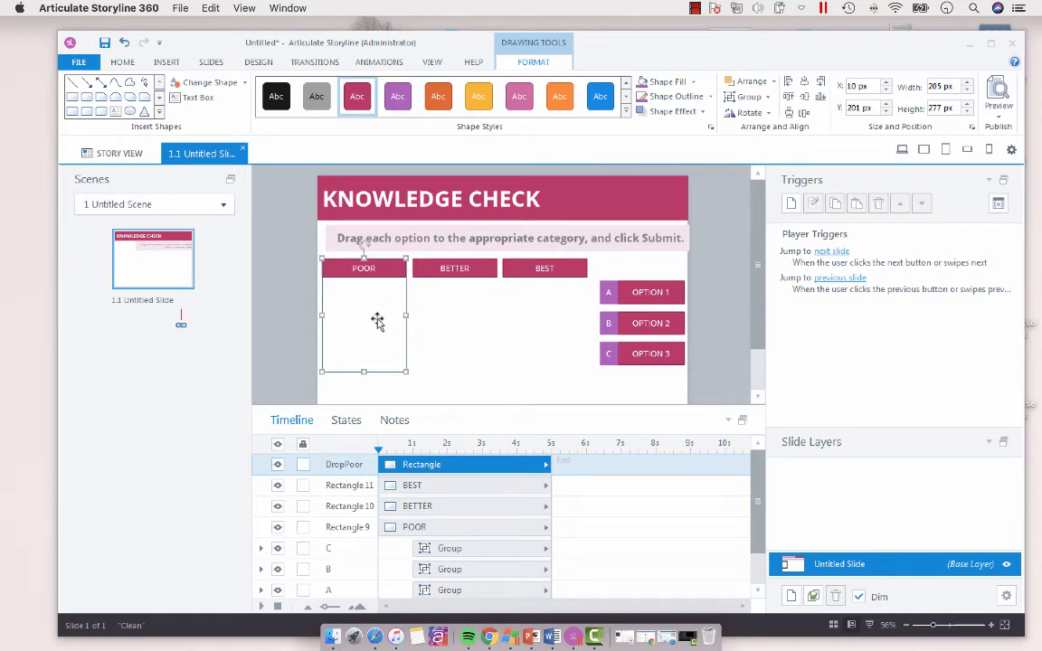
# Step: Duplicate the DropPoor rectangle over the BETTER column and name the copy DropBet
pyautogui.hotkey('ctrl', 'd')
pyautogui.moveTo(376, 319); pyautogui.dragTo(465, 312)
pyautogui.doubleClick(352, 467)
pyautogui.write('DropBet')
# Step: Place another copy of the drop rectangle over the BEST column and name it DropBest
pyautogui.moveTo(464, 339); pyautogui.dragTo(545, 319)
pyautogui.doubleClick(329, 462)
pyautogui.write('Drop')
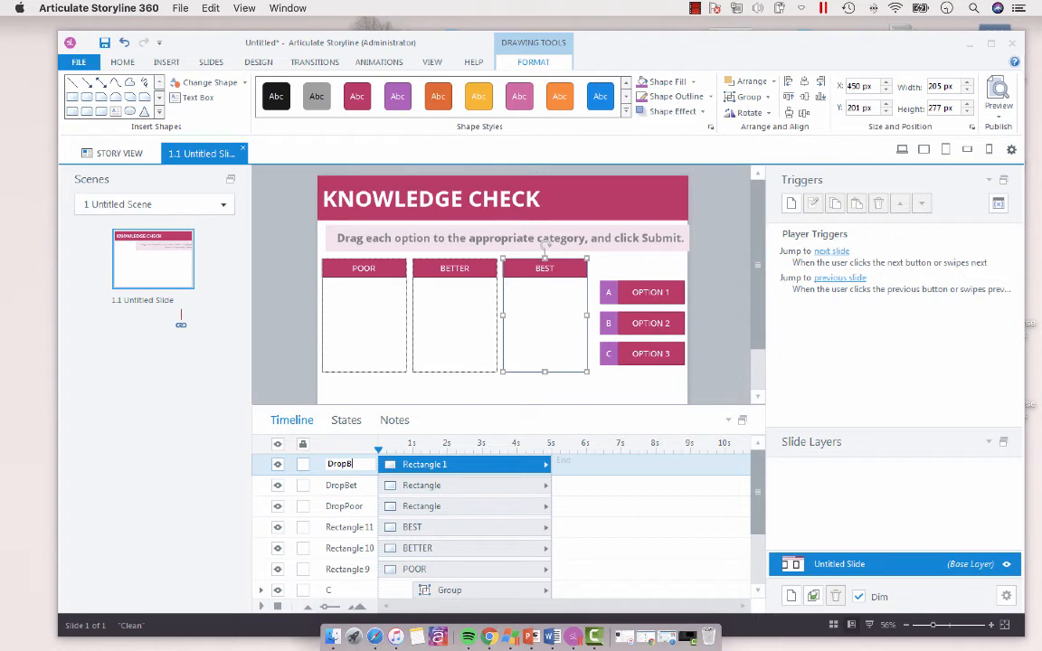
pyautogui.press('Return')
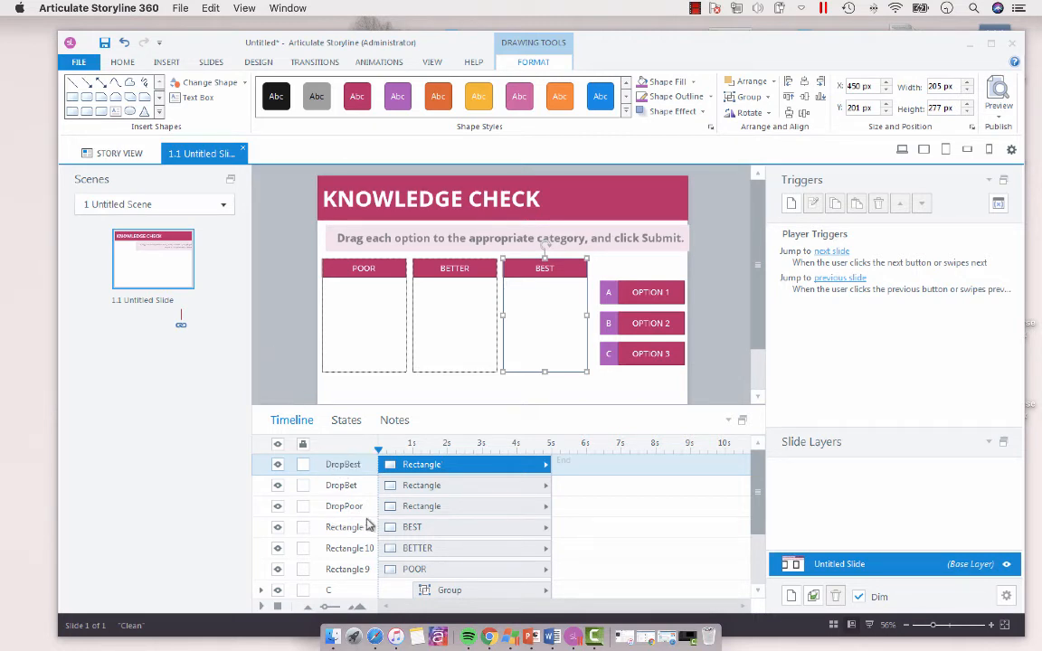
# Step: Apply a Fade entrance animation to the POOR, BETTER and BEST header rectangles together
pyautogui.click(395, 569)
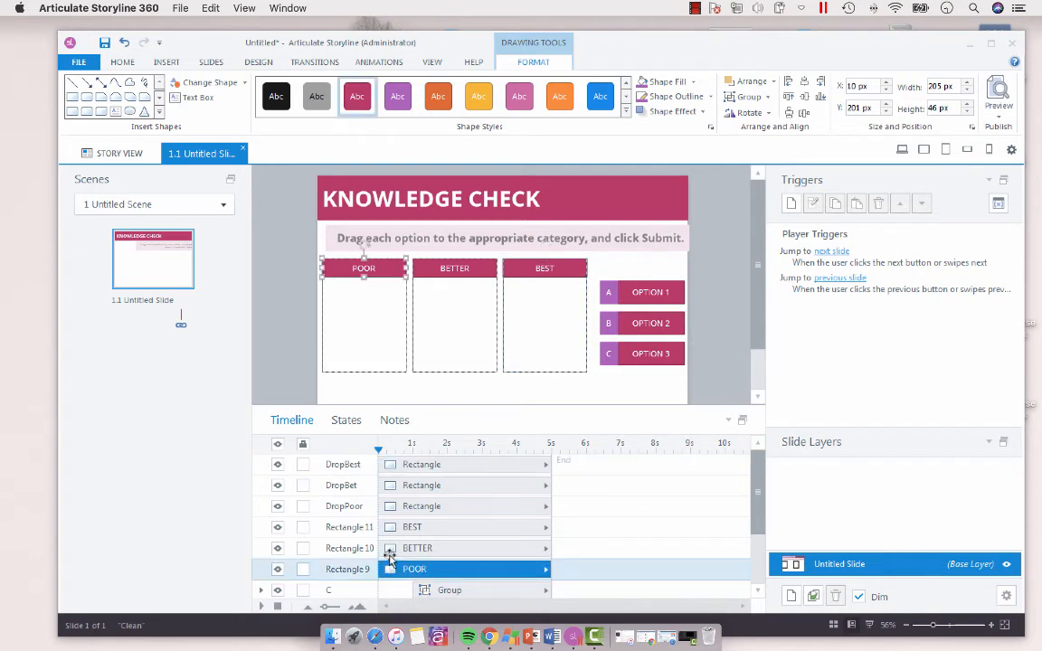
pyautogui.keyDown('shift'); pyautogui.click(391, 548); pyautogui.keyUp('shift')
pyautogui.keyDown('shift'); pyautogui.click(392, 527); pyautogui.keyUp('shift')
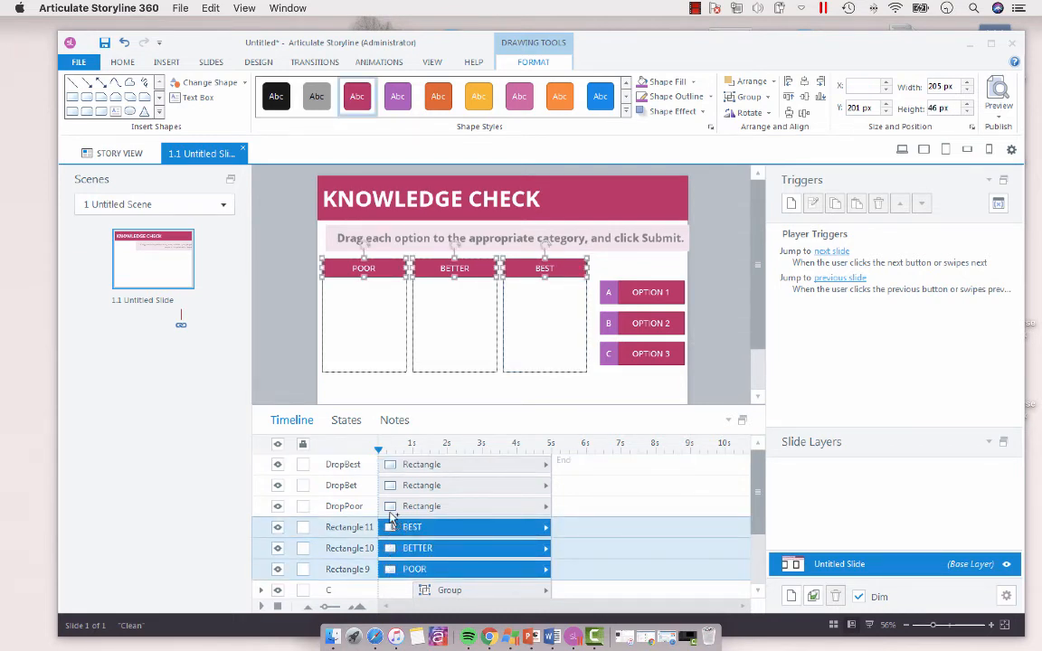
pyautogui.click(376, 63)
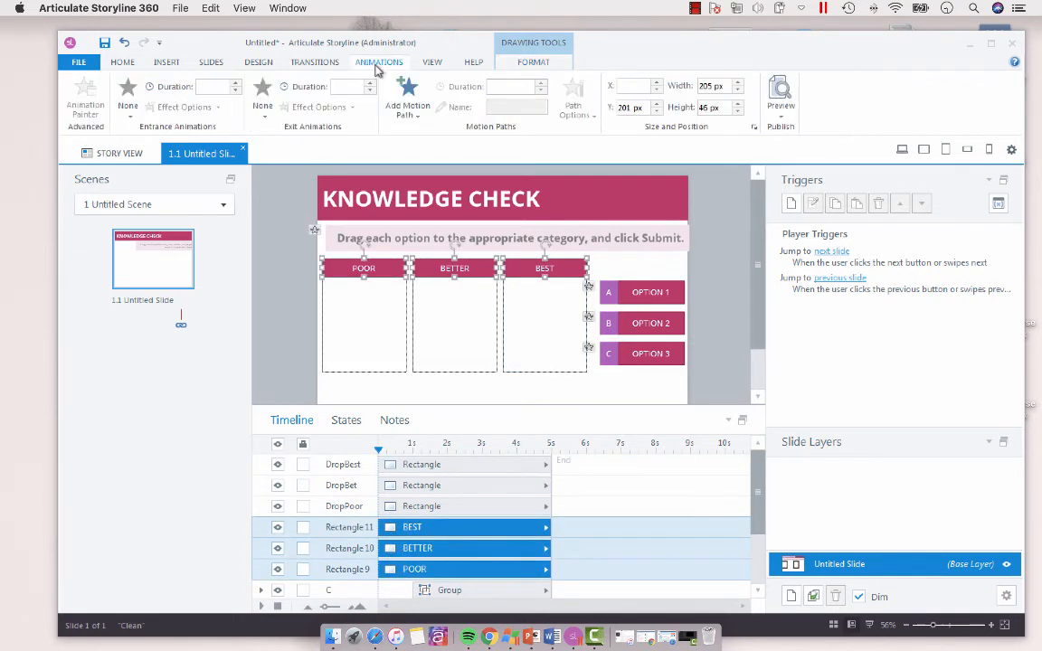
pyautogui.click(129, 112)
pyautogui.click(213, 146)
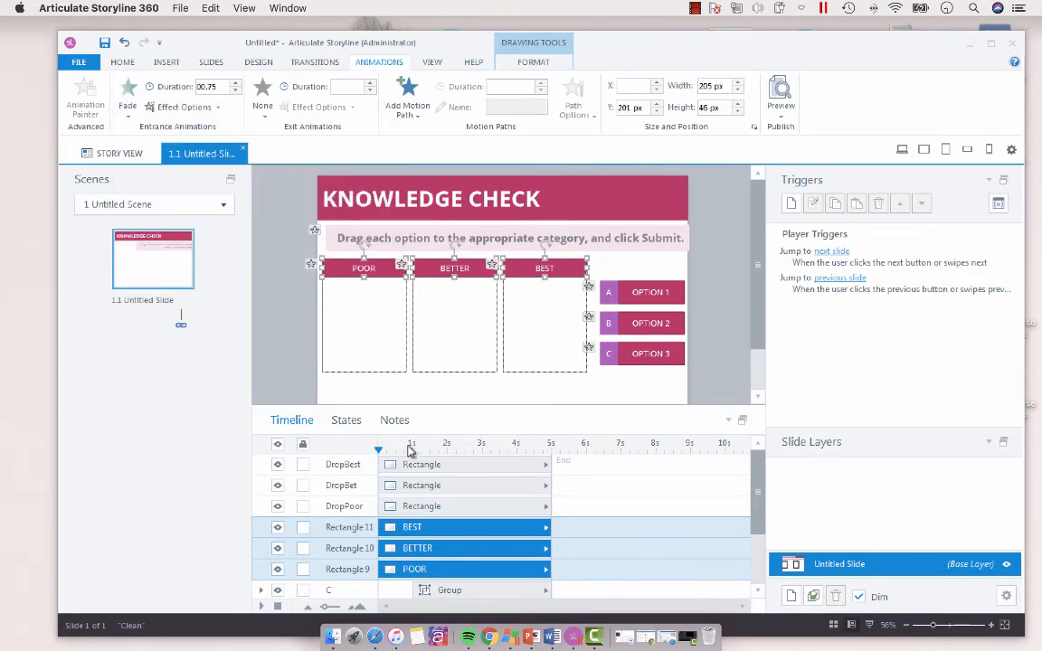
# Step: Delay the three header rectangles and the three drop rectangles so they all start at 1 second on the timeline
pyautogui.keyDown('shift'); pyautogui.click(404, 506); pyautogui.keyUp('shift')
pyautogui.keyDown('shift'); pyautogui.click(398, 486); pyautogui.keyUp('shift')
pyautogui.keyDown('shift'); pyautogui.click(381, 464); pyautogui.keyUp('shift')
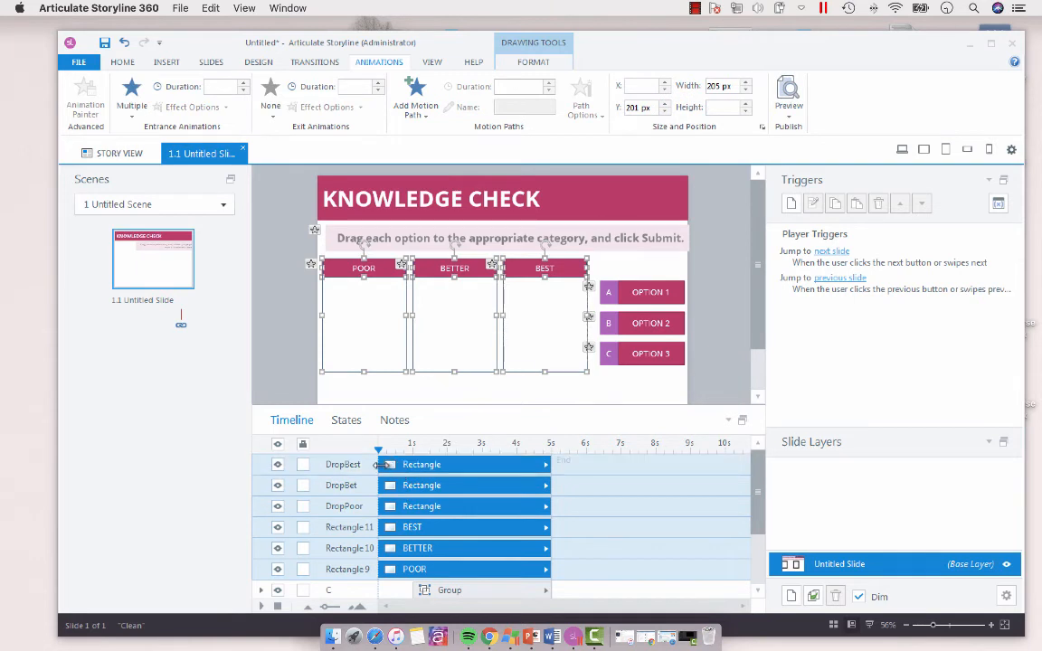
pyautogui.moveTo(386, 464); pyautogui.dragTo(421, 464)
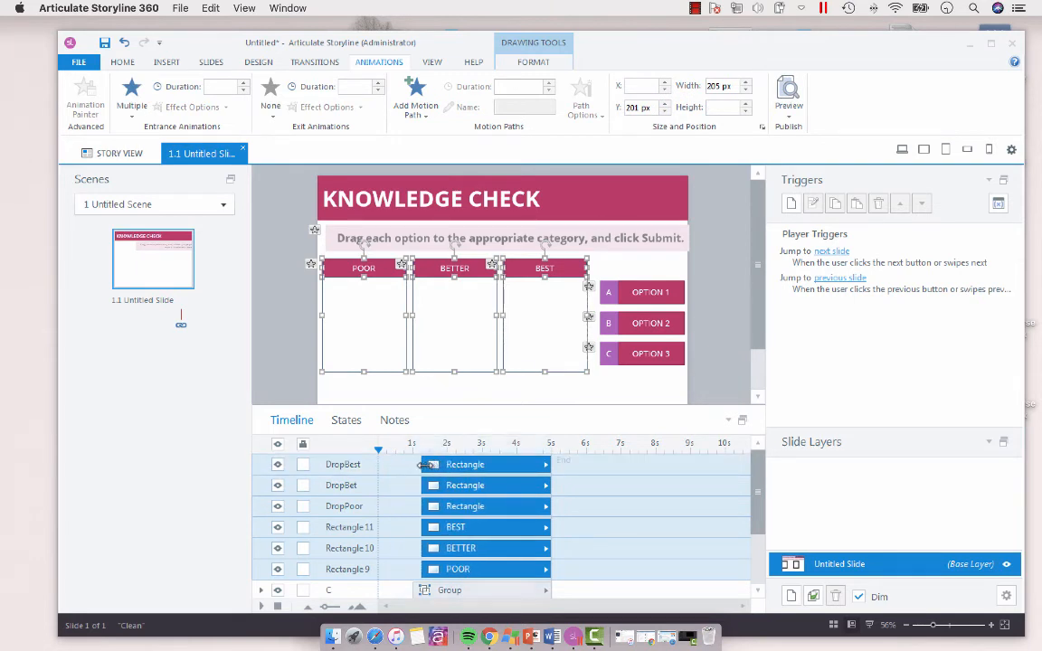
pyautogui.click(712, 339)
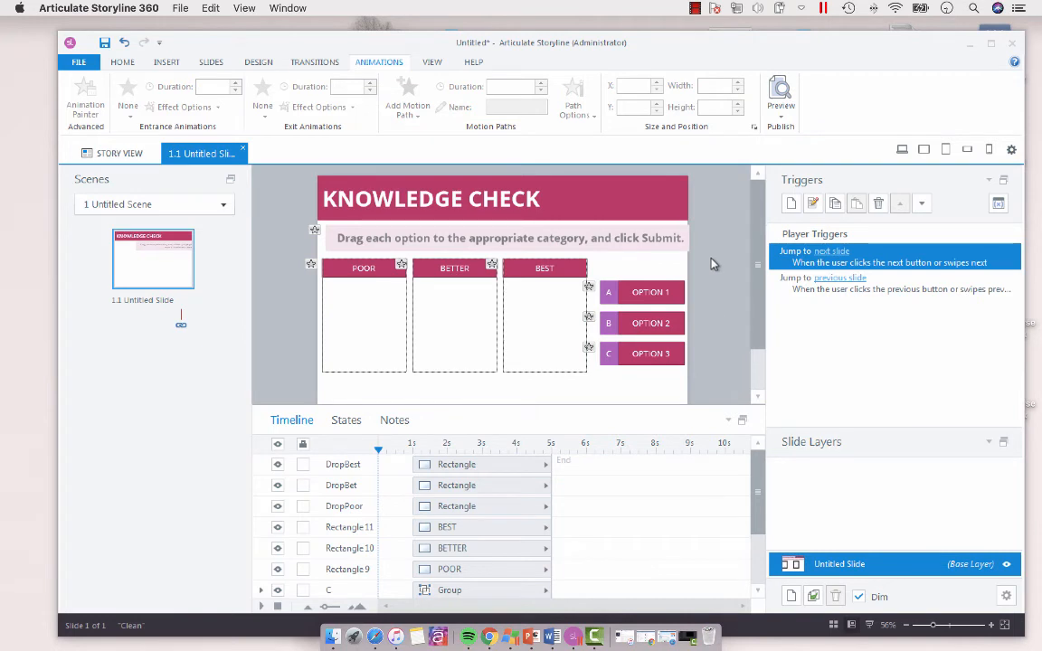
# Step: Nudge the column headers and drop rectangles down together to a Y position of 214 px
pyautogui.moveTo(264, 218)
pyautogui.mouseDown()
pyautogui.moveTo(614, 400)
pyautogui.moveTo(600, 408)
pyautogui.mouseUp()
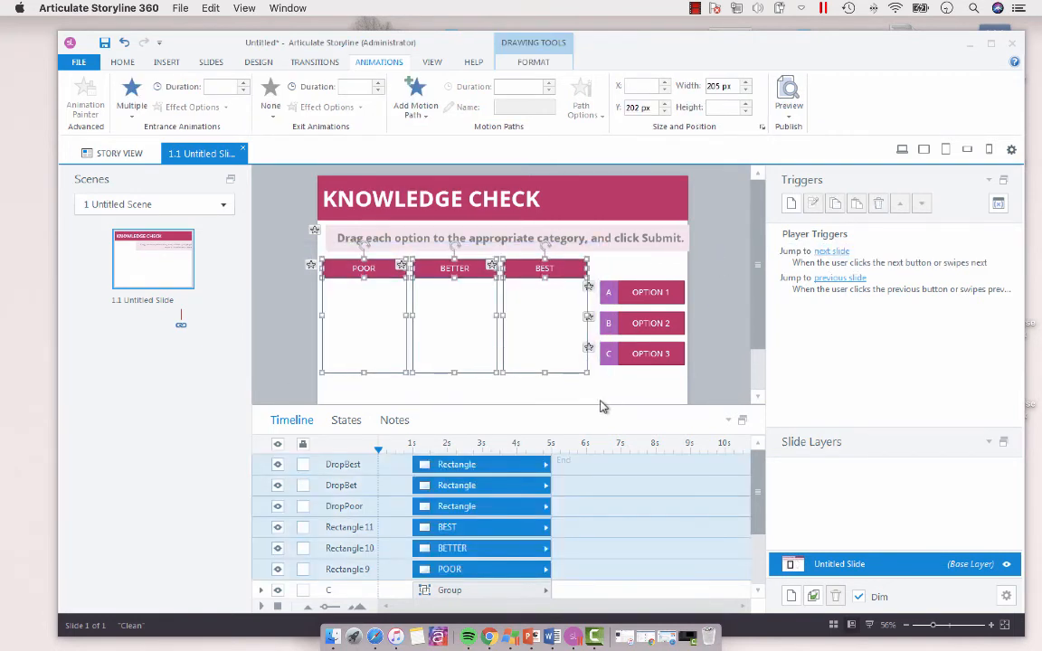
pyautogui.press('Down')
pyautogui.press('Down')
pyautogui.press('Down')
pyautogui.press('Down')
pyautogui.press('Down')
pyautogui.press('Down')
pyautogui.press('Down')
pyautogui.press('Down')
pyautogui.press('Down')
pyautogui.press('Down')
pyautogui.press('Down')
pyautogui.press('Down')
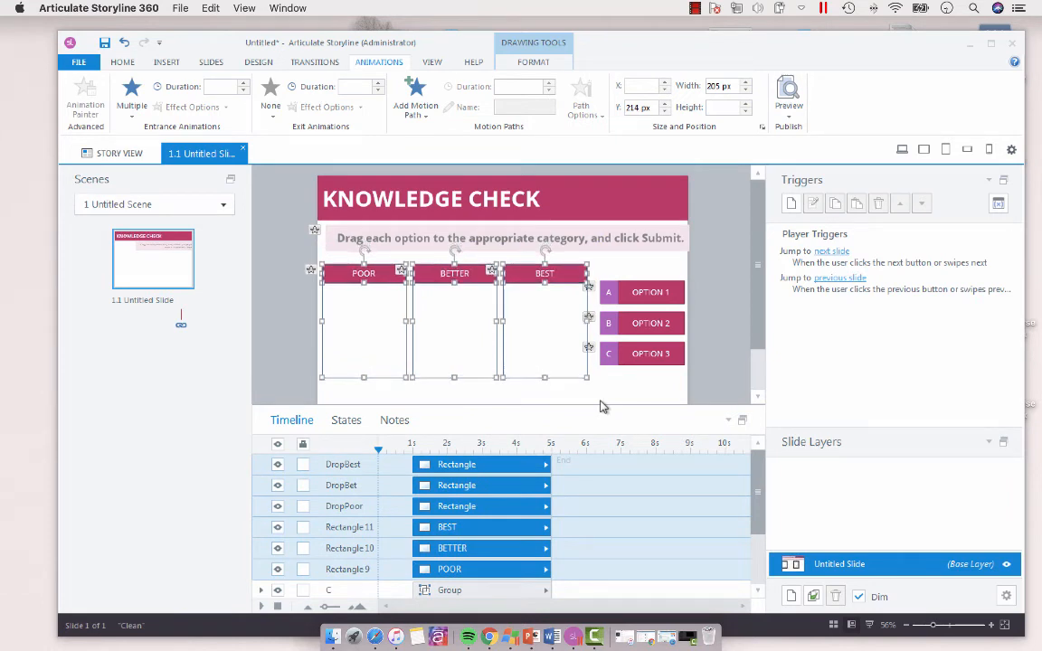
pyautogui.click(698, 315)
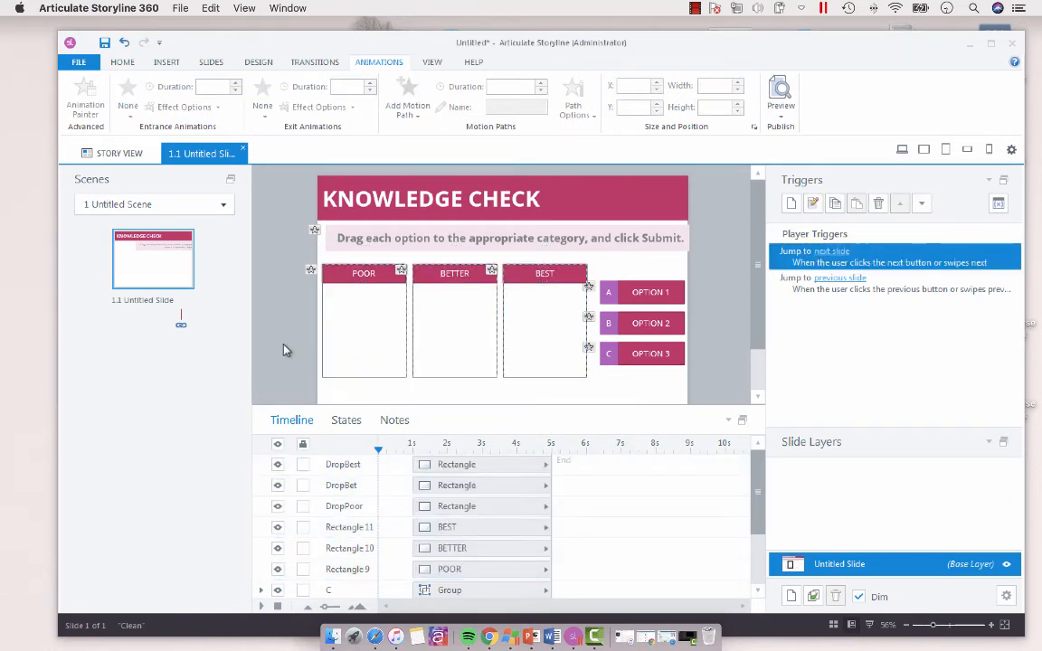
# Step: Convert the slide to a freeform Drag and Drop question
pyautogui.click(166, 62)
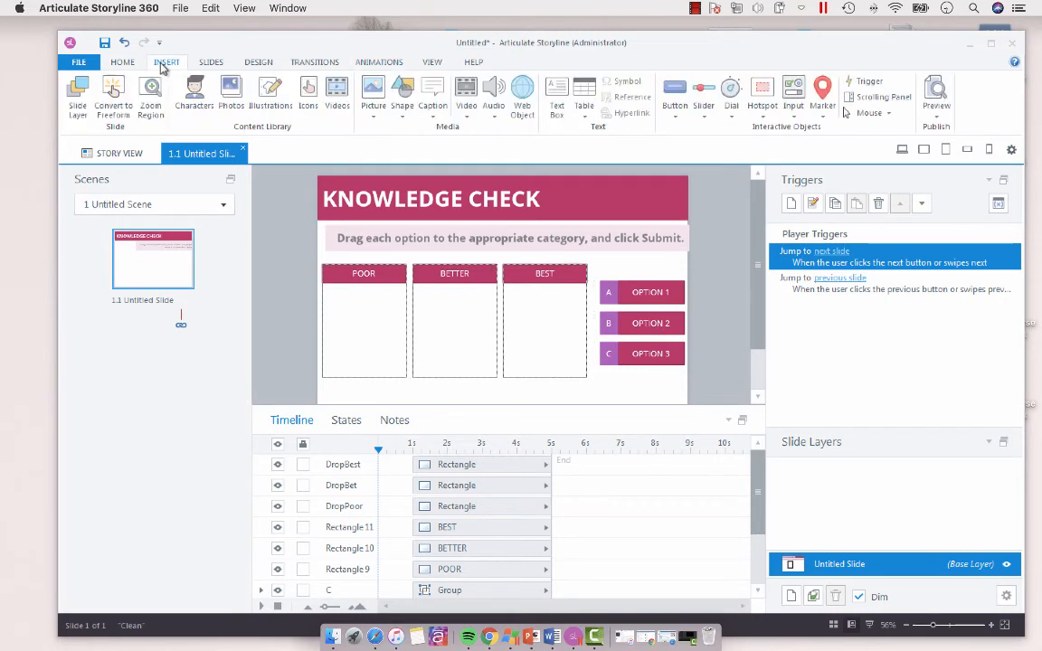
pyautogui.click(113, 101)
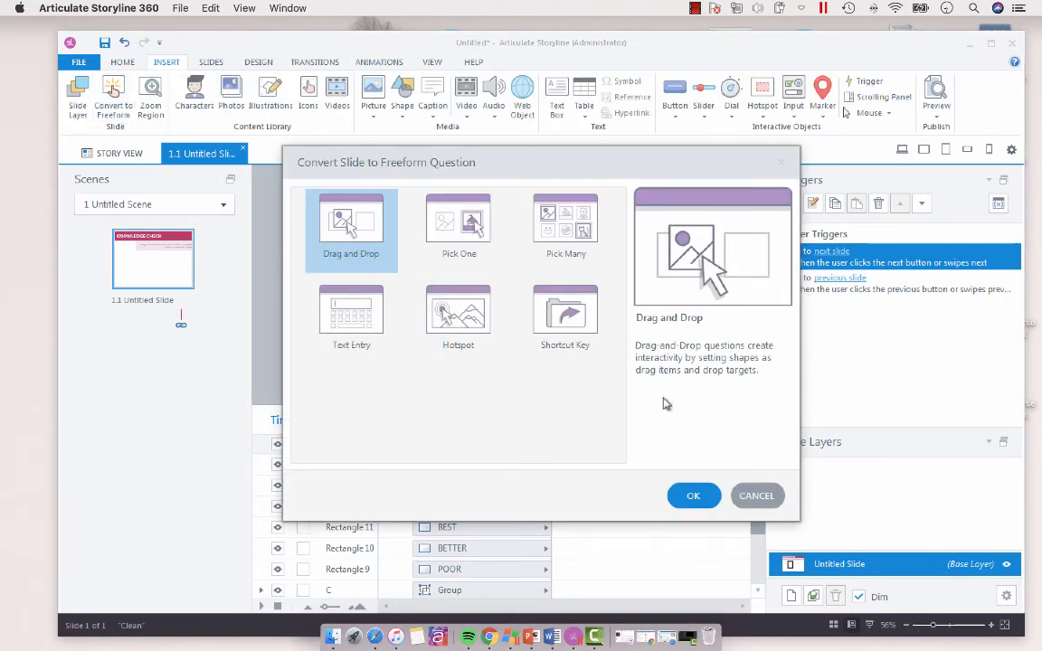
pyautogui.click(695, 496)
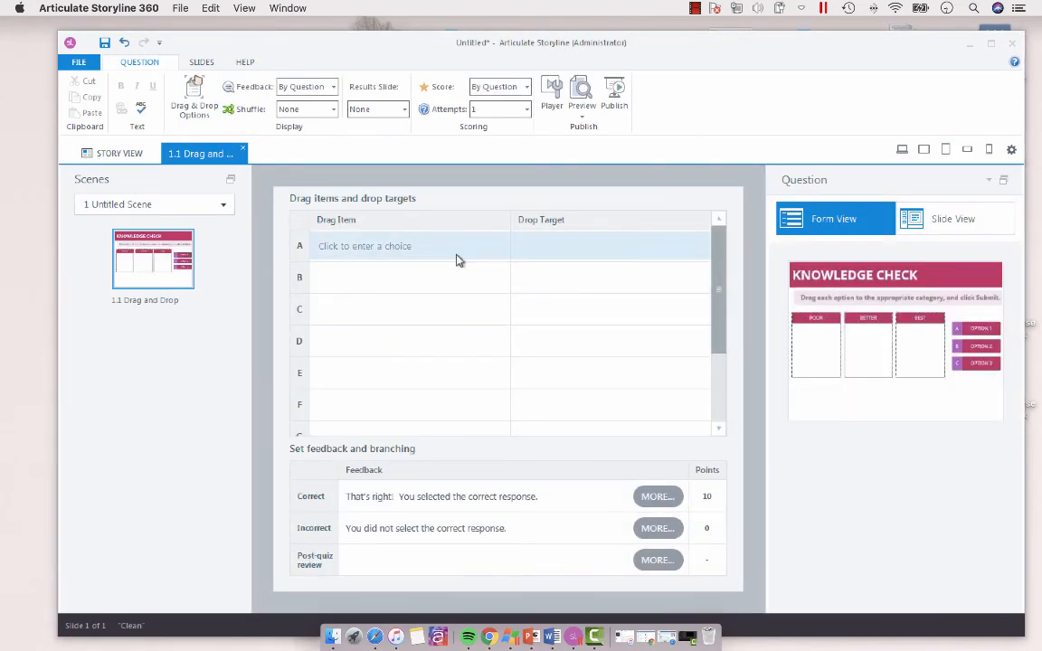
# Step: Assign groups A, B and C as the question's three drag items
pyautogui.click(457, 260)
pyautogui.click(418, 306)
pyautogui.click(409, 280)
pyautogui.click(396, 333)
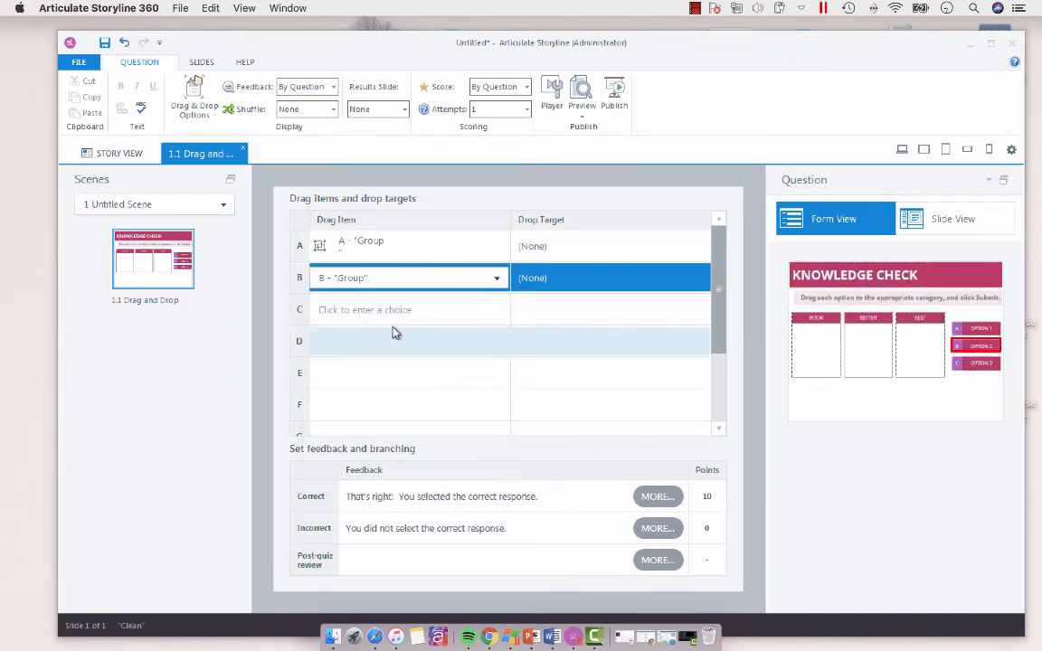
pyautogui.click(395, 308)
pyautogui.click(416, 366)
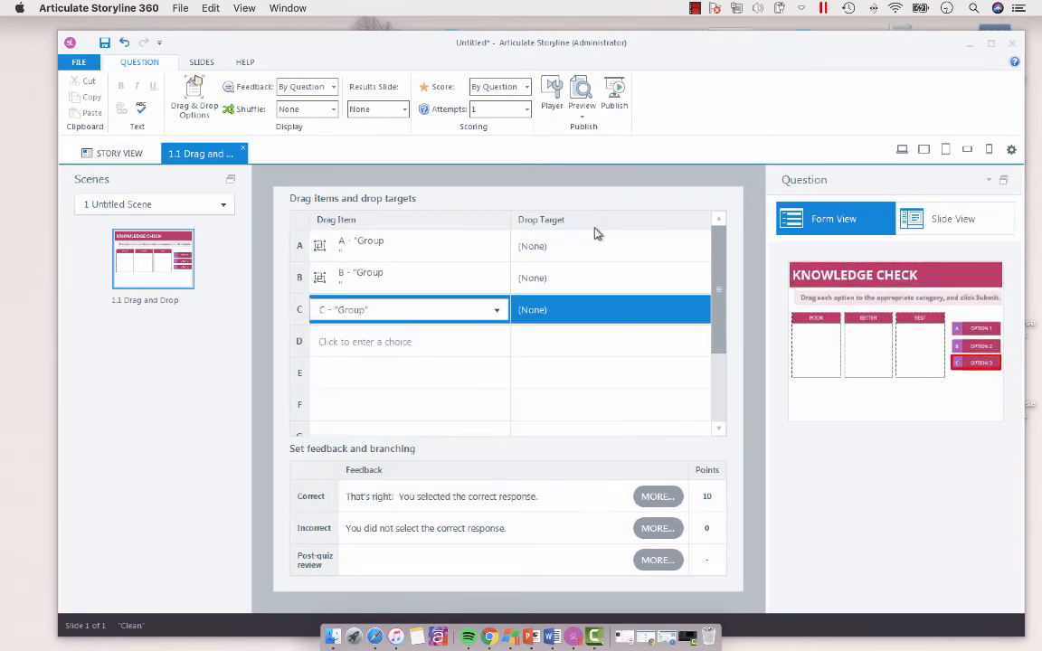
# Step: Assign drop targets Rectangle 9 "POOR" to A, Rectangle 10 "BETTER" to B and Rectangle 11 "BEST" to C, and return to the slide view
pyautogui.click(590, 245)
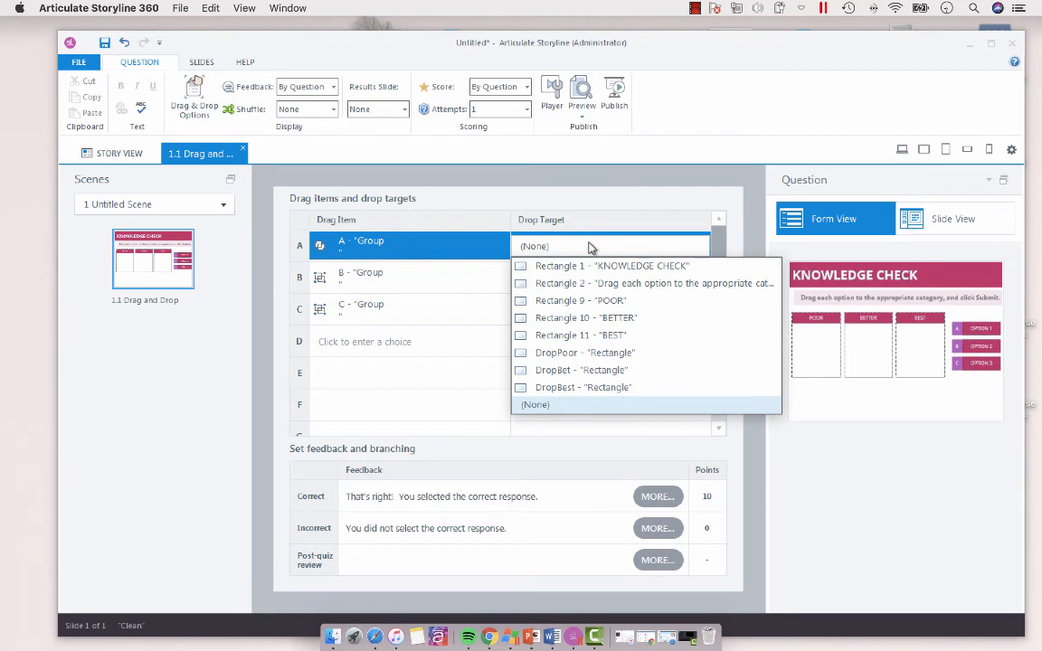
pyautogui.click(579, 302)
pyautogui.click(565, 273)
pyautogui.click(596, 349)
pyautogui.click(579, 309)
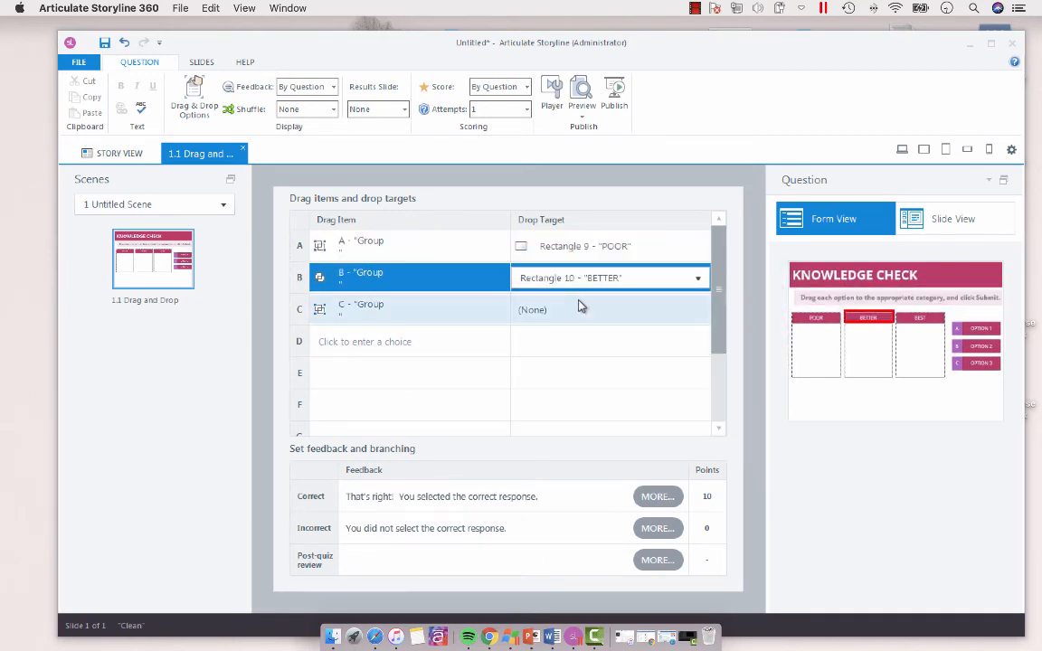
pyautogui.click(579, 309)
pyautogui.click(580, 398)
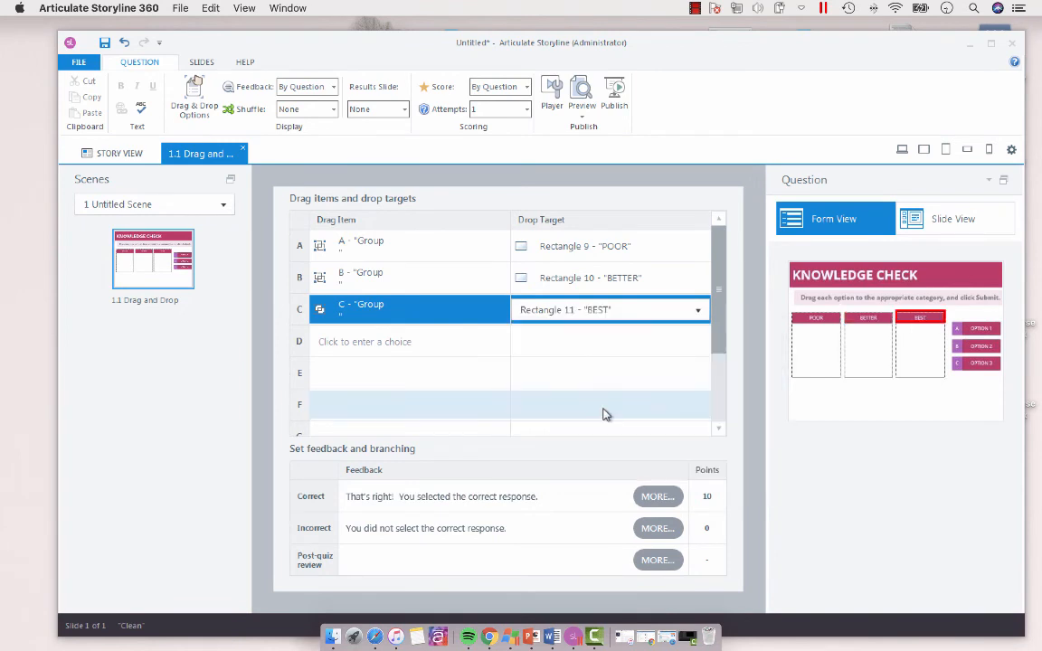
pyautogui.click(950, 219)
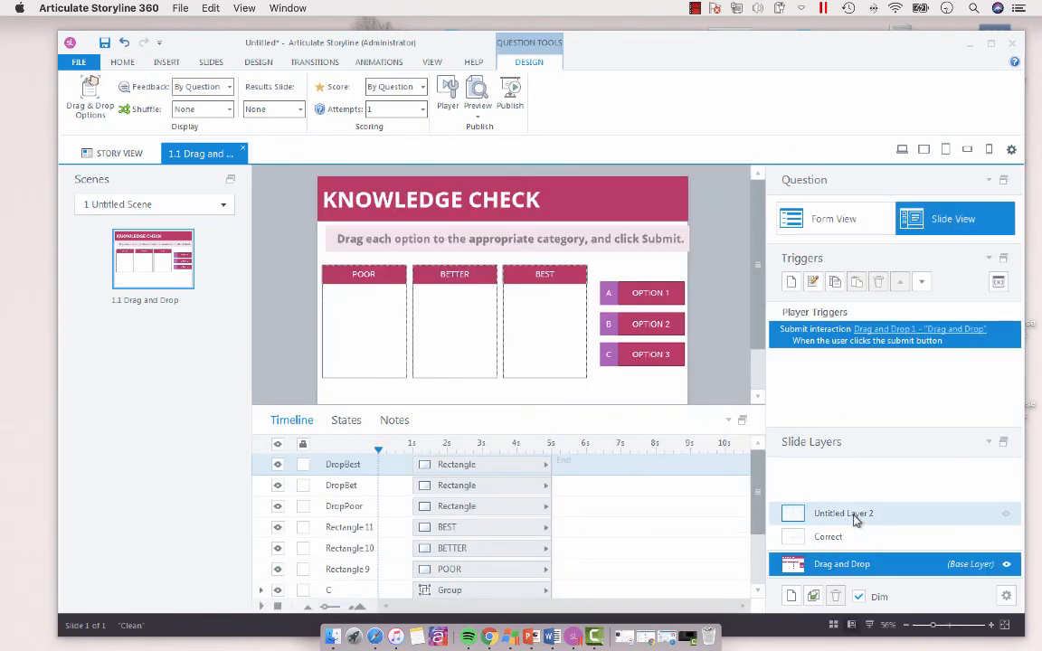
# Step: Rename the layer Untitled Layer 2 as Incorrect and return to the base layer
pyautogui.doubleClick(832, 517)
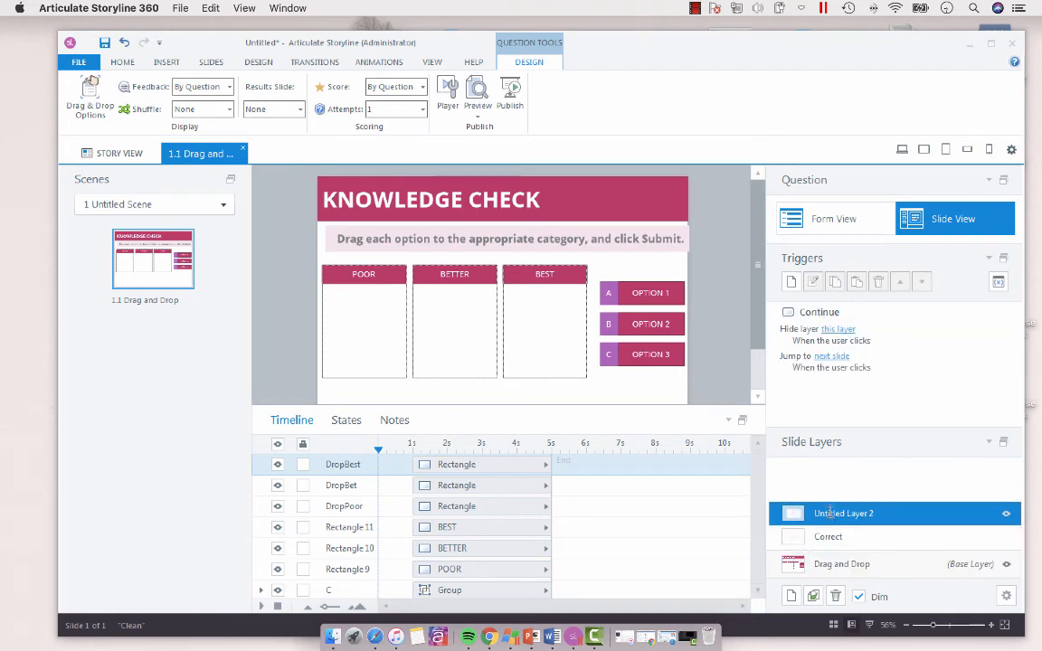
pyautogui.write('Incorrect')
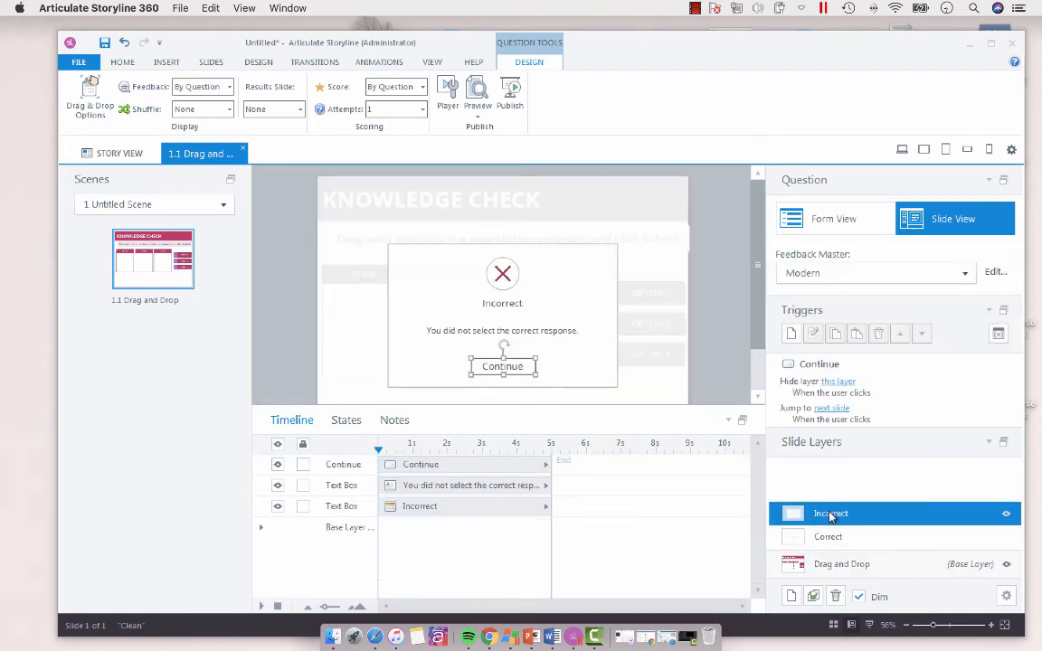
pyautogui.click(783, 568)
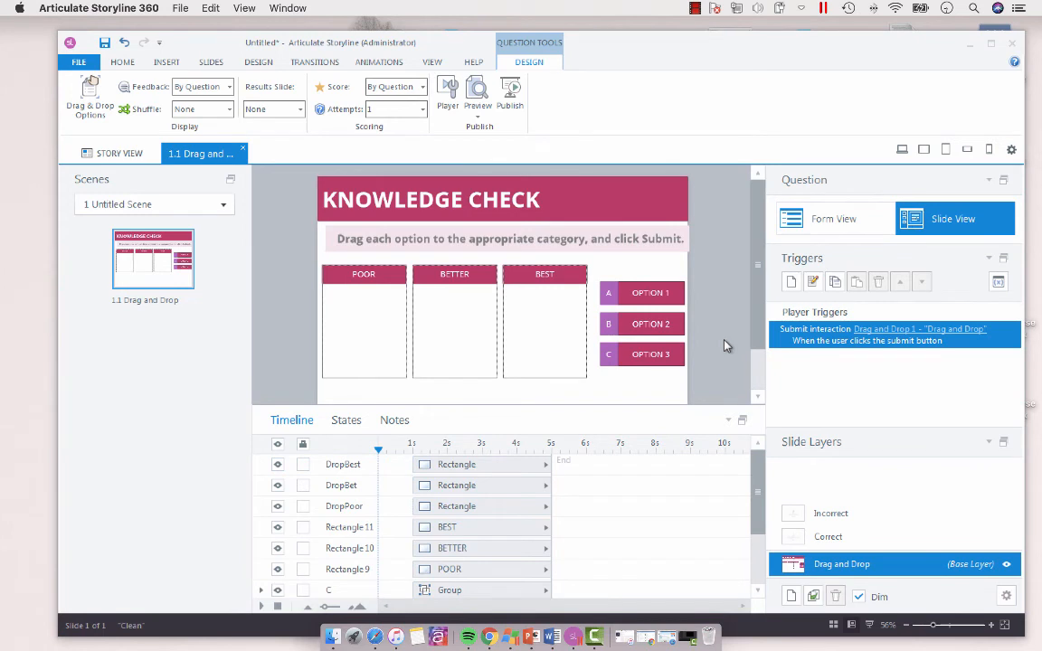
# Step: Preview this slide, test dropping Option 1 under POOR, and close the preview
pyautogui.click(478, 116)
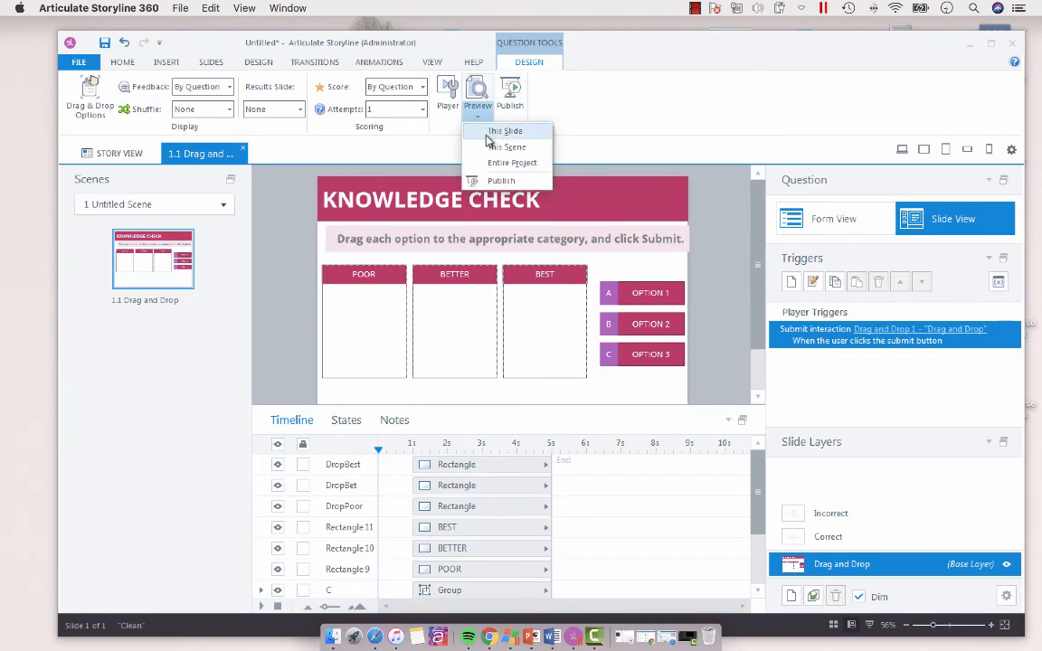
pyautogui.click(486, 131)
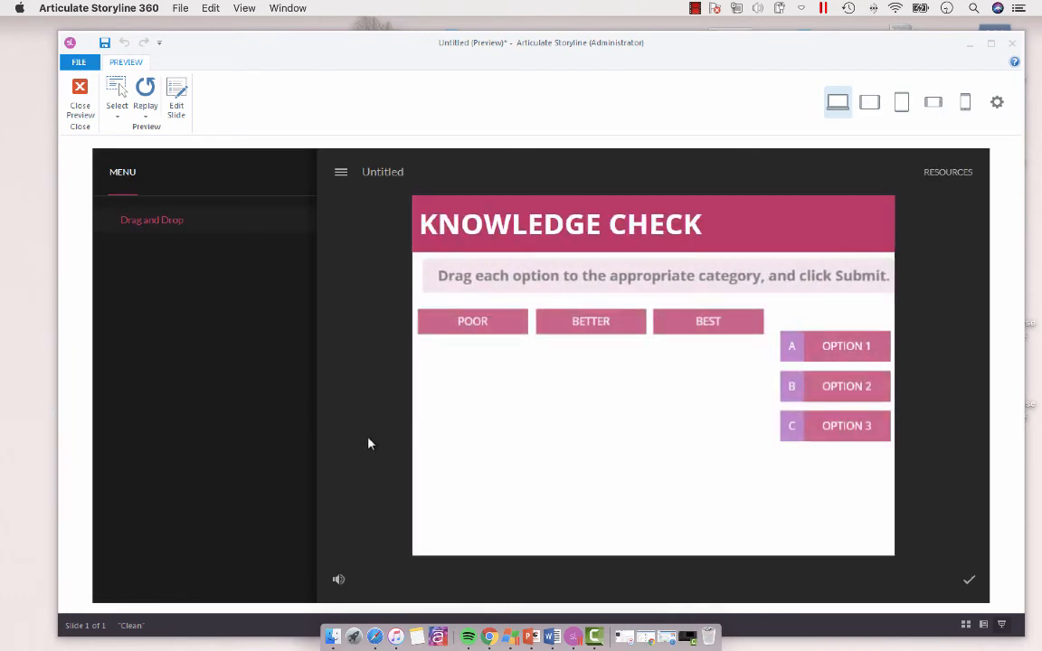
pyautogui.moveTo(848, 352); pyautogui.dragTo(494, 371)
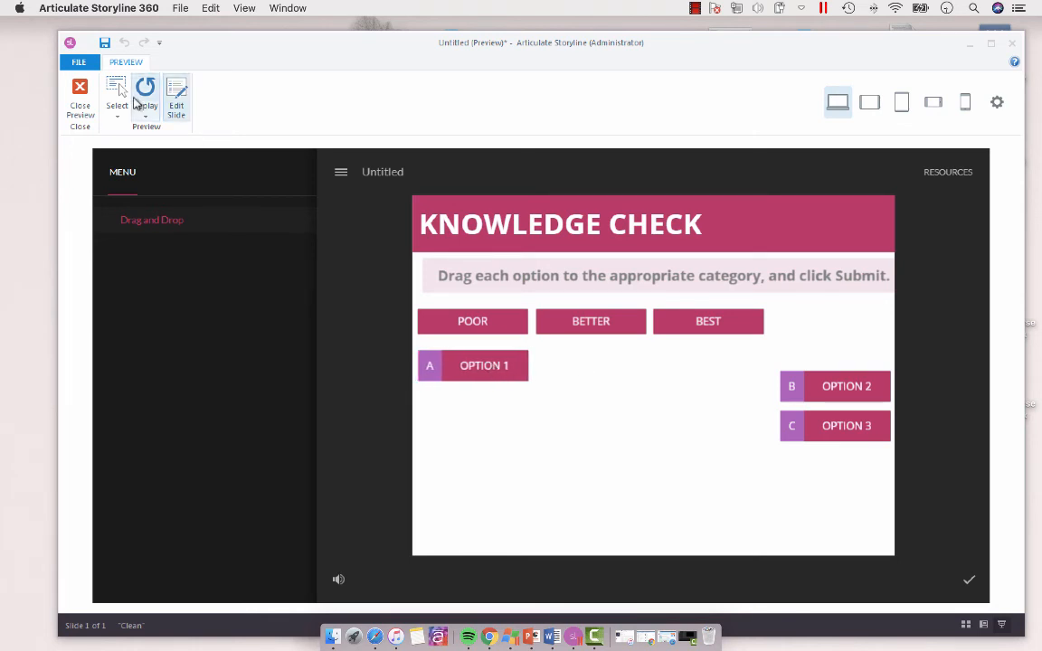
pyautogui.click(80, 101)
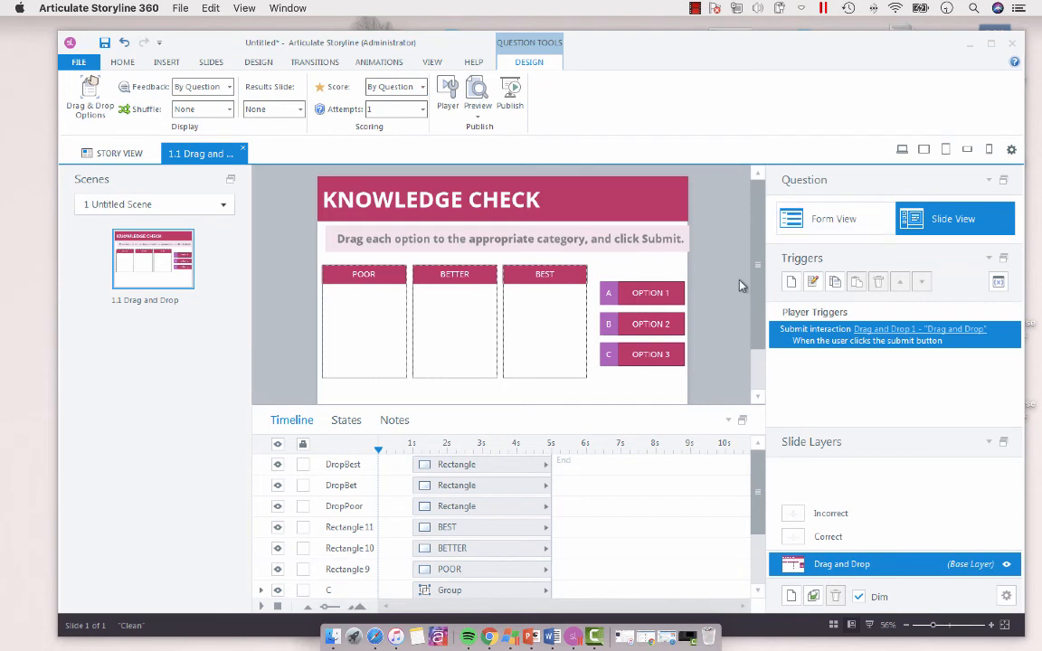
# Step: Set dropped items to snap to their drop target with the Snap to center option
pyautogui.click(89, 100)
pyautogui.click(466, 356)
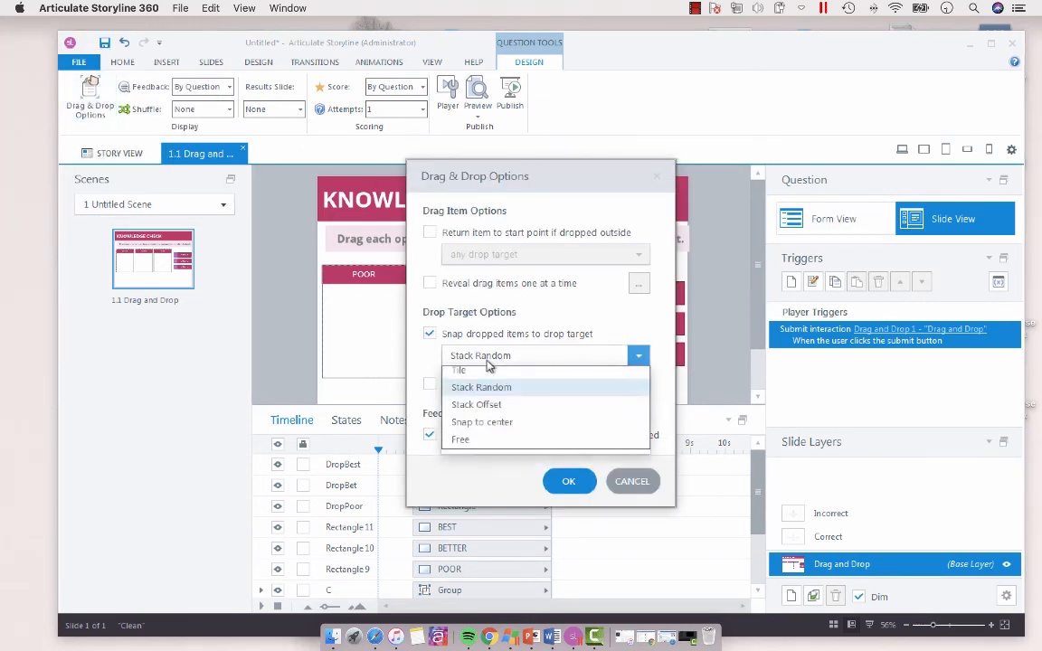
pyautogui.click(491, 429)
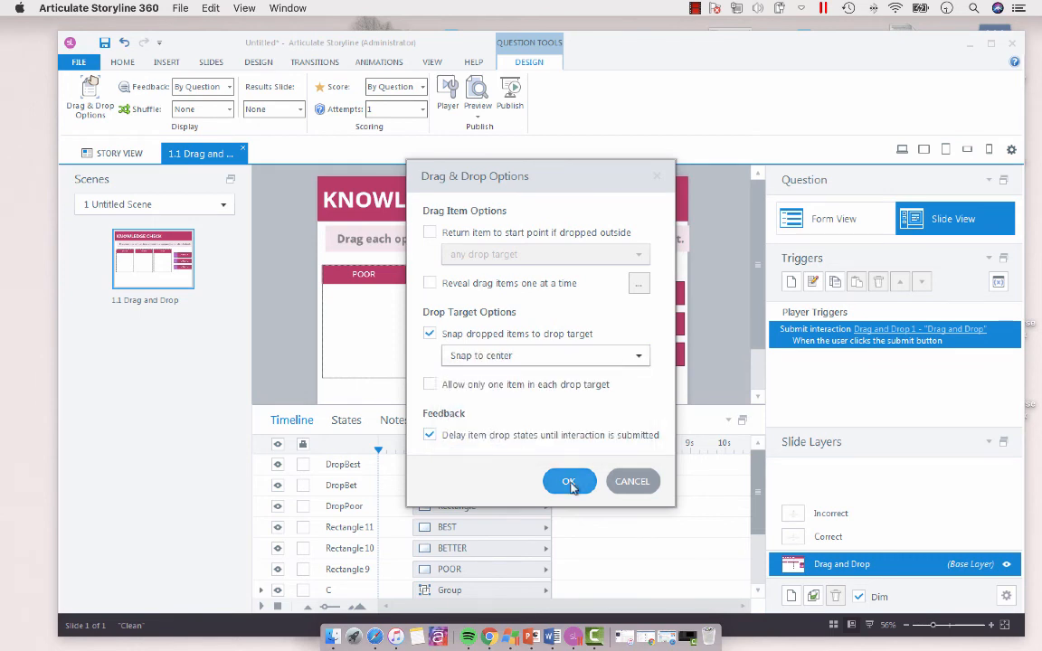
pyautogui.click(570, 482)
# Step: Preview the slide again to test how Option 1 snaps under POOR, and close the preview
pyautogui.click(486, 118)
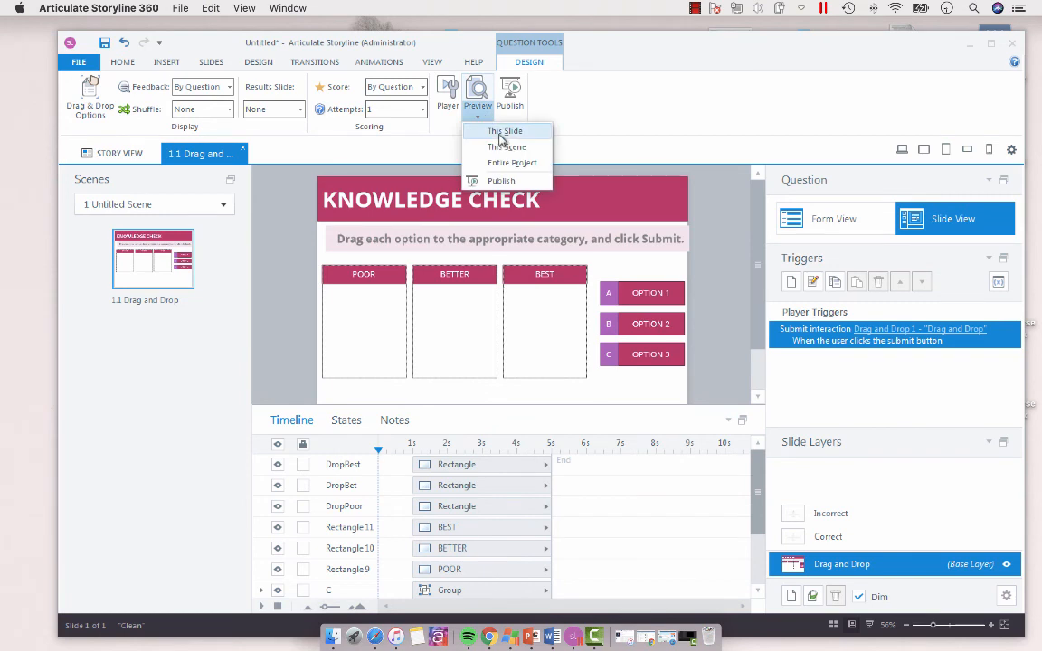
pyautogui.click(499, 132)
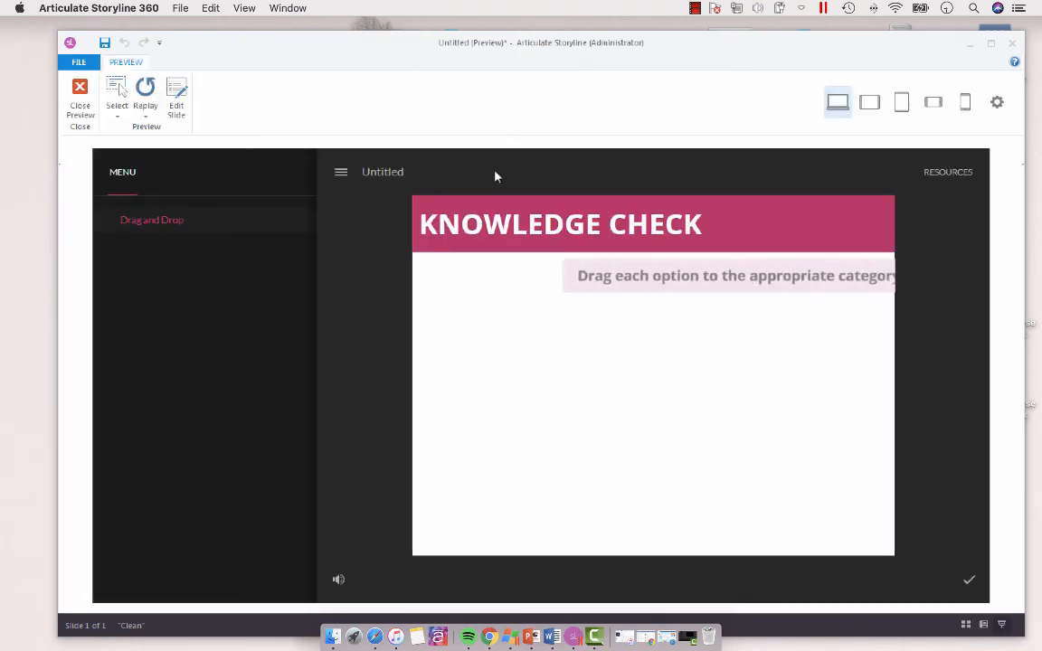
pyautogui.moveTo(826, 353); pyautogui.dragTo(463, 386)
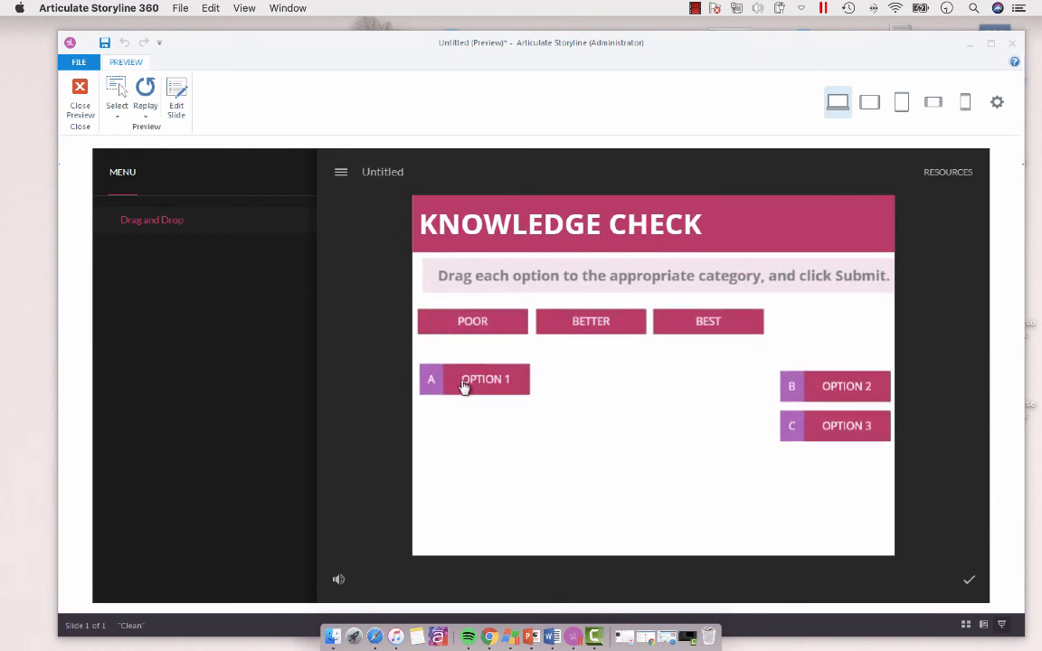
pyautogui.click(79, 91)
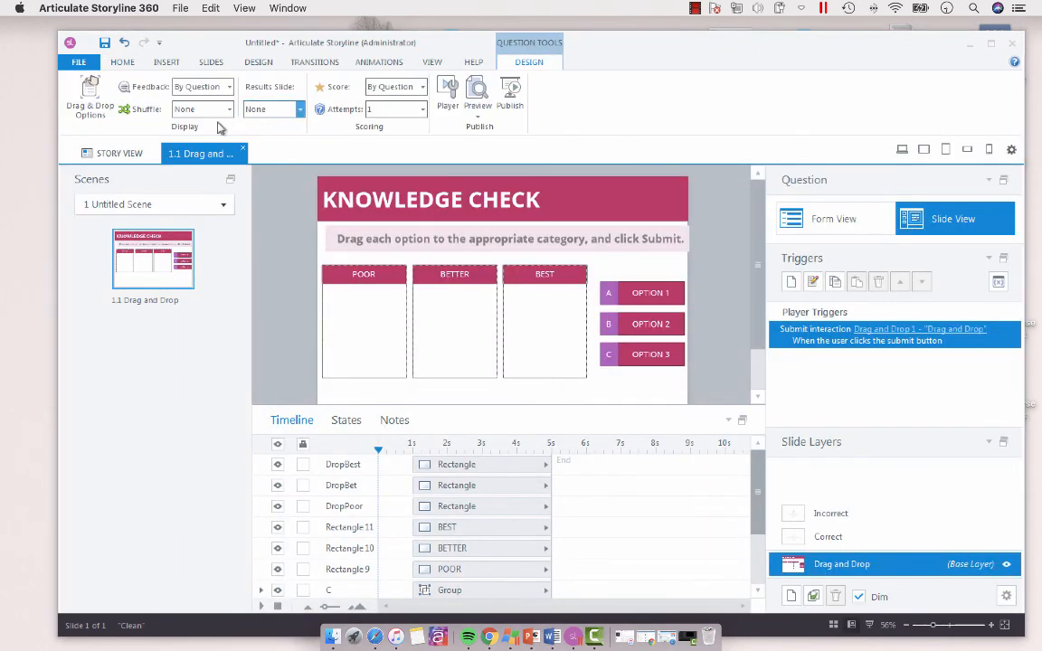
# Step: Set the snapping of dropped items in the drag and drop options to Tile
pyautogui.click(86, 96)
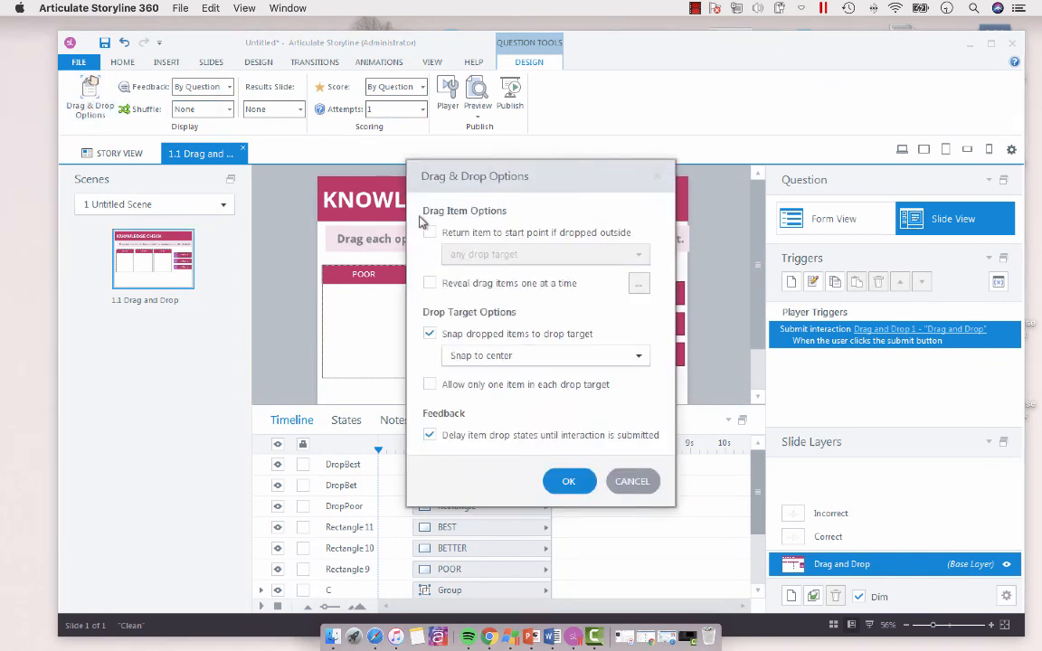
pyautogui.click(429, 333)
pyautogui.click(497, 360)
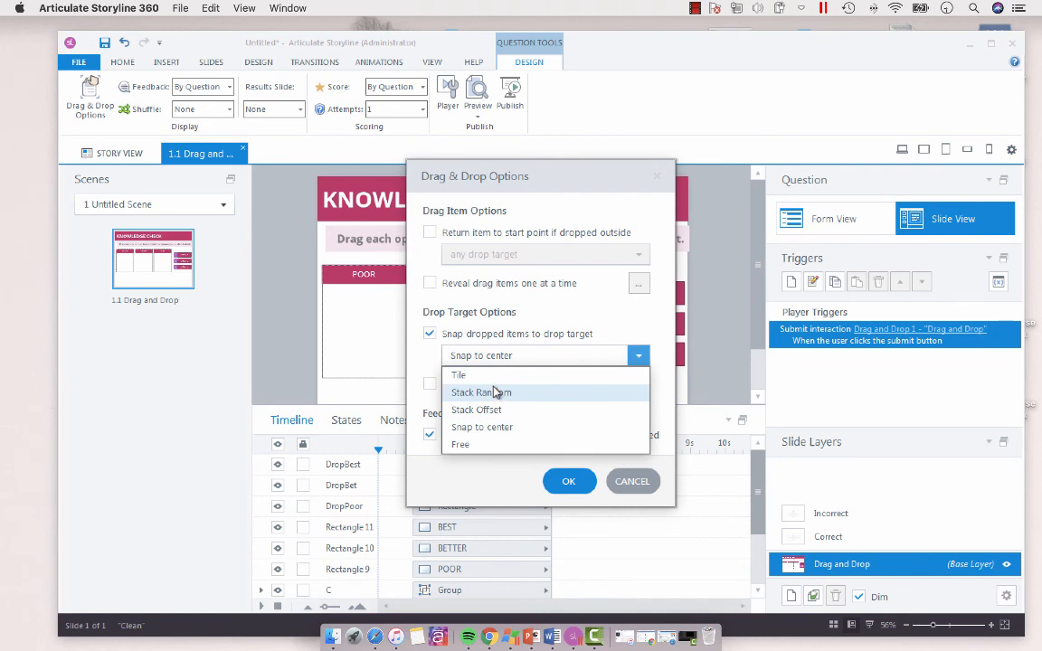
pyautogui.click(480, 374)
pyautogui.click(567, 481)
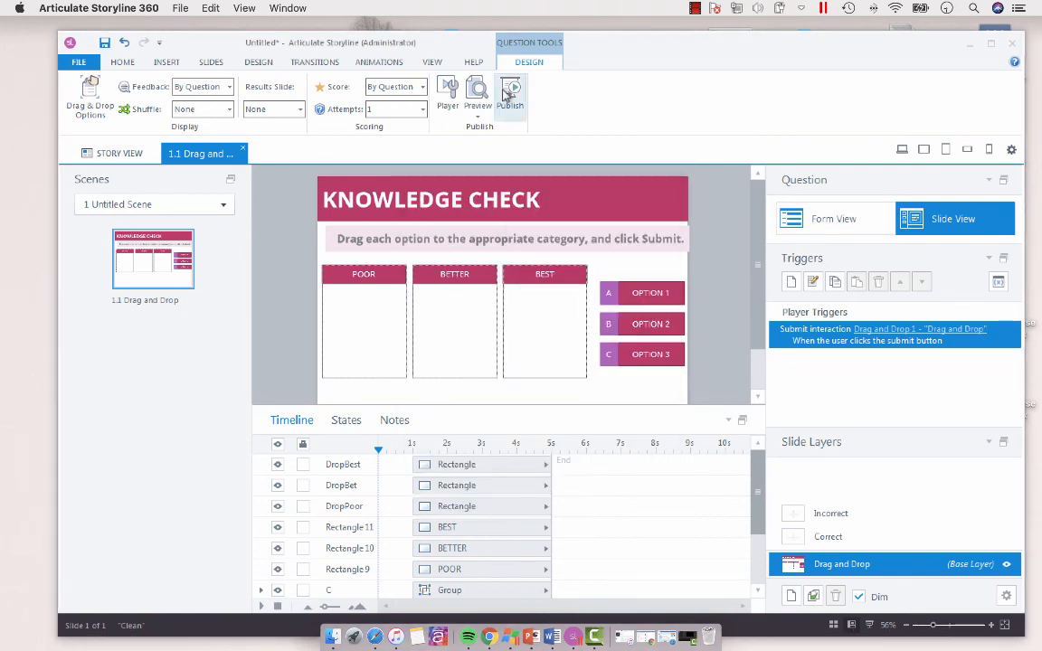
# Step: Preview this slide, place Options 1, 2 and 3 under POOR, BETTER and BEST, submit the answers, and close the preview
pyautogui.click(479, 115)
pyautogui.click(489, 130)
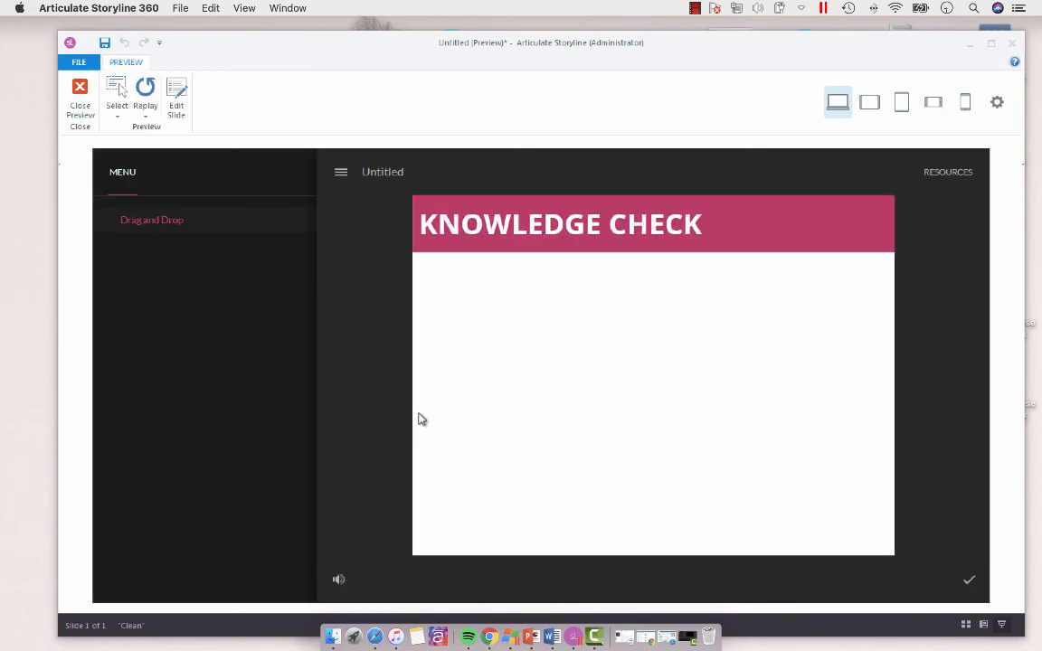
pyautogui.moveTo(830, 343); pyautogui.dragTo(456, 384)
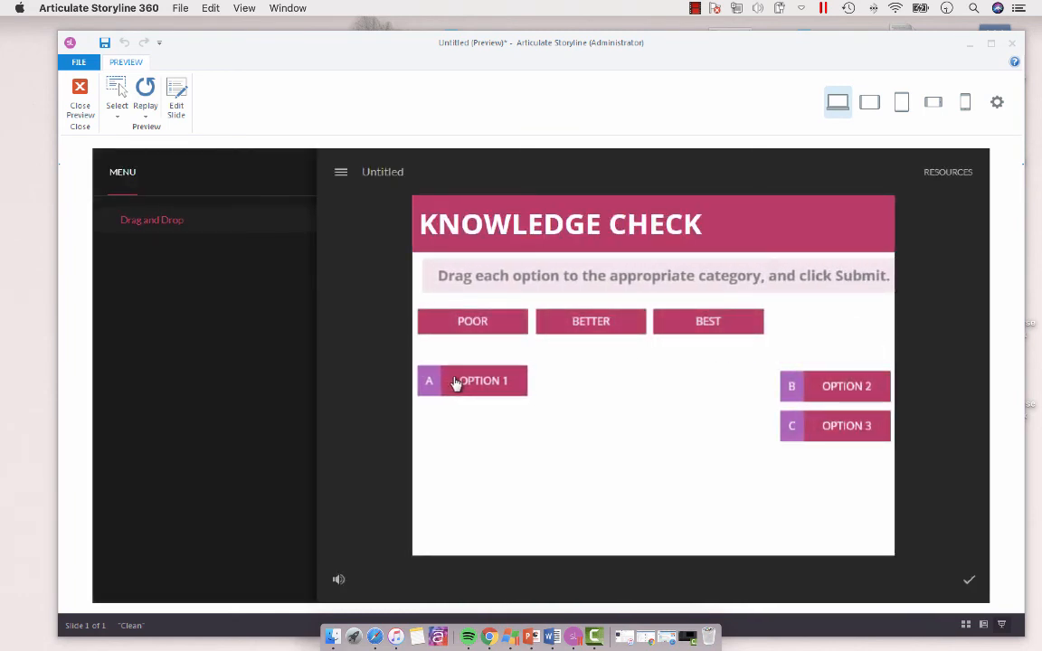
pyautogui.moveTo(847, 396); pyautogui.dragTo(612, 387)
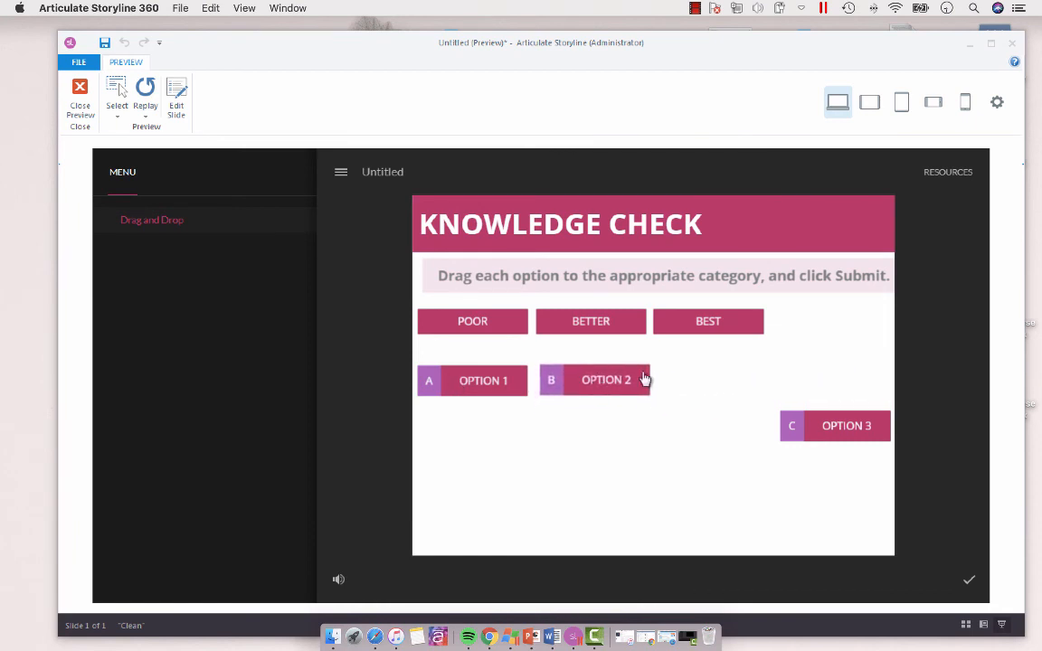
pyautogui.moveTo(868, 429); pyautogui.dragTo(744, 381)
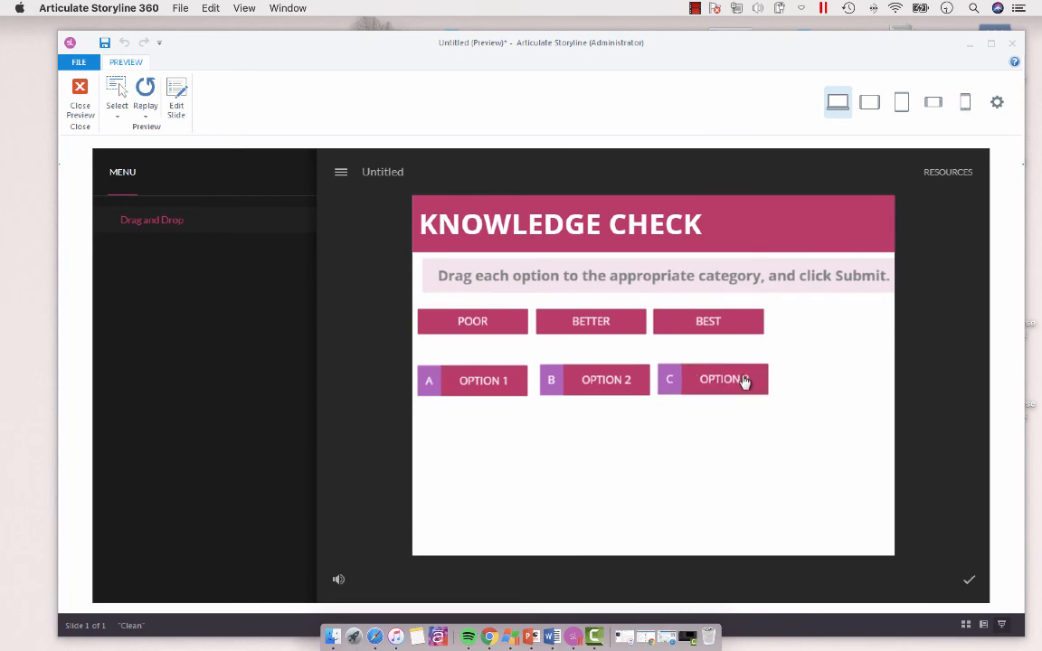
pyautogui.click(969, 585)
pyautogui.click(663, 444)
pyautogui.click(81, 104)
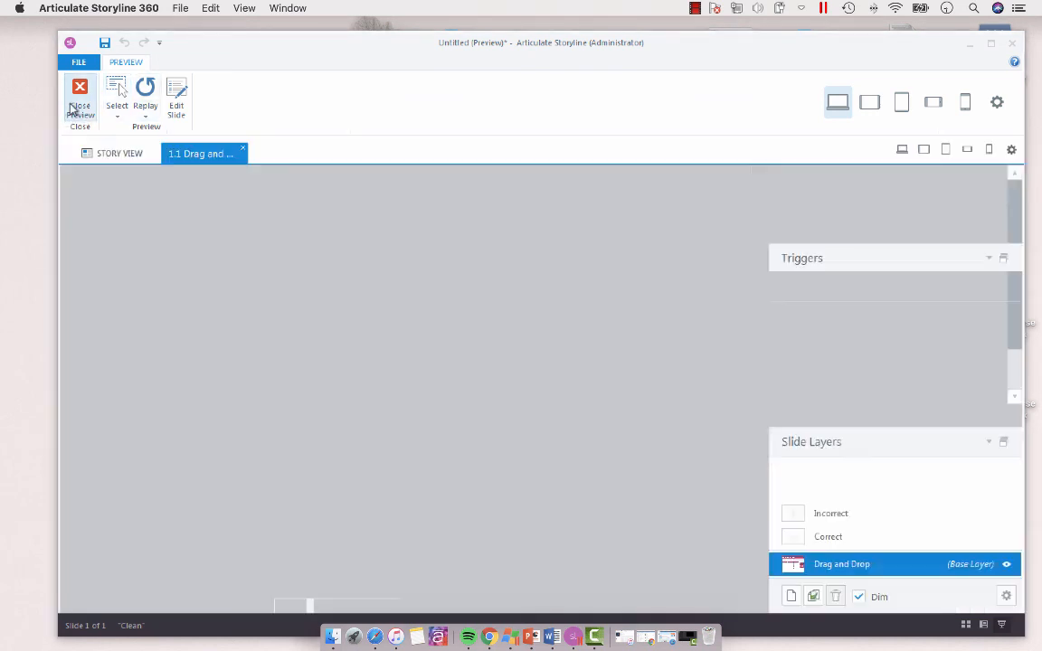
# Step: In the question's form view, assign drop targets DropPoor, DropBet and DropBest to drag items A, B and C, and return to the slide view
pyautogui.click(535, 321)
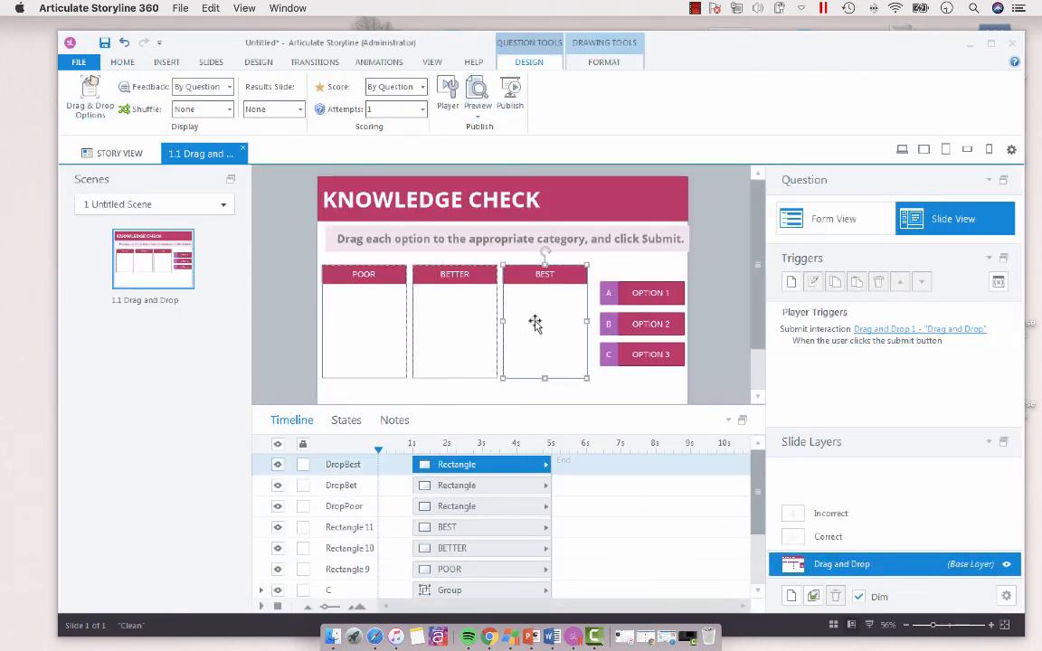
pyautogui.click(830, 217)
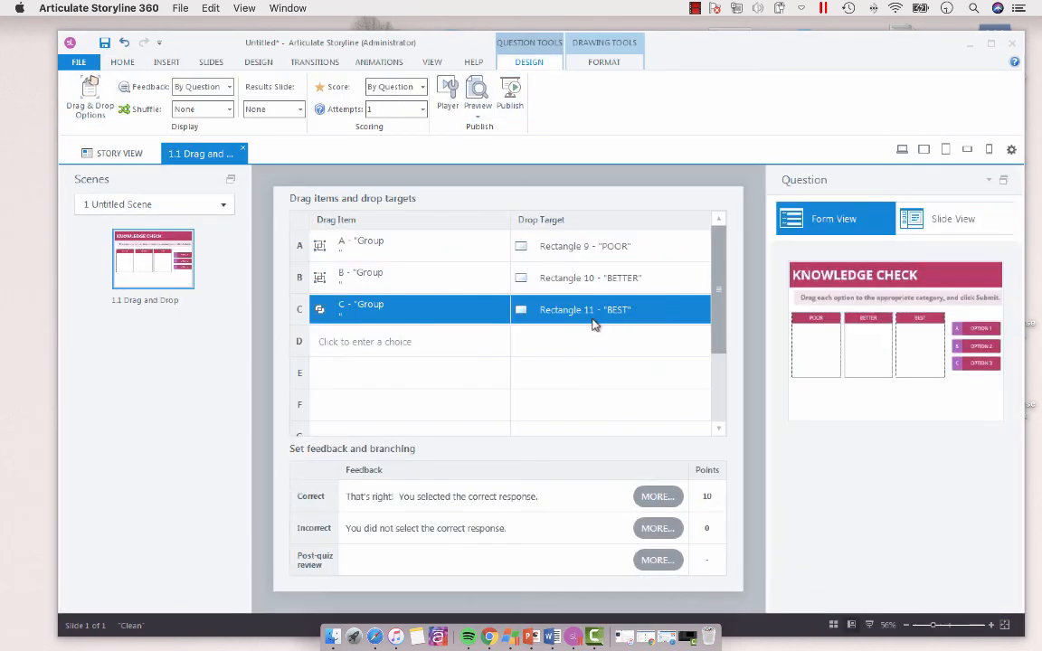
pyautogui.click(631, 248)
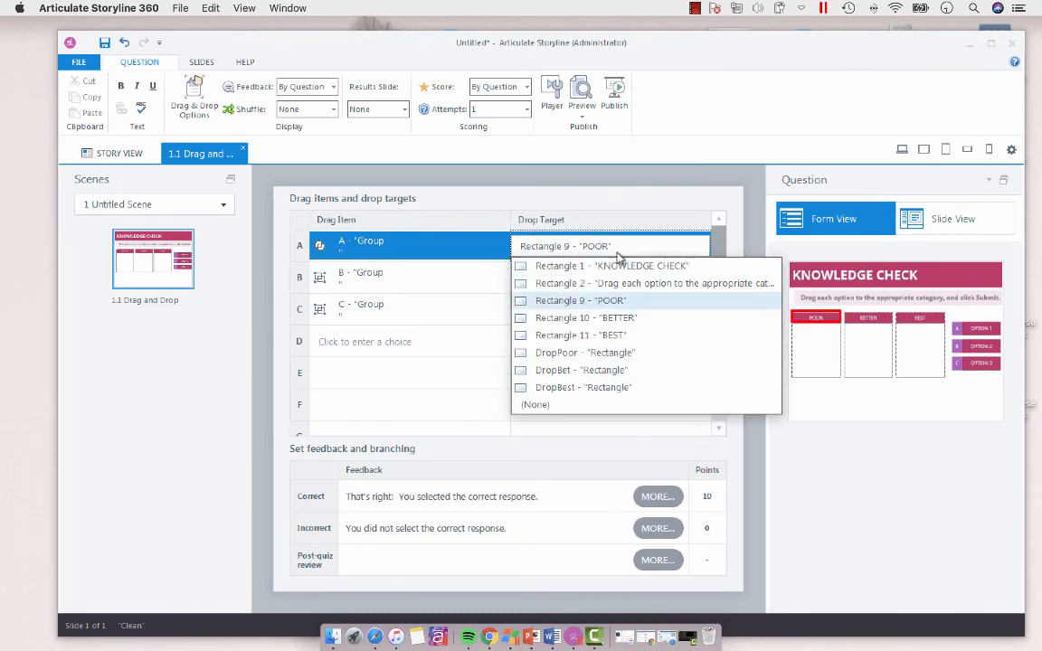
pyautogui.click(586, 358)
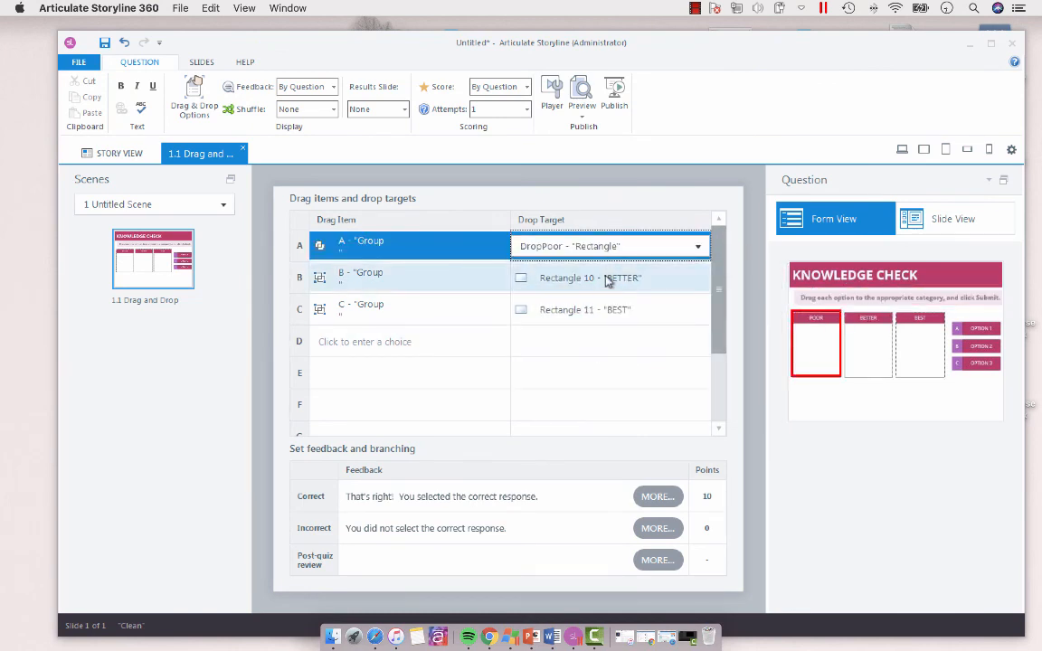
pyautogui.click(610, 278)
pyautogui.click(605, 402)
pyautogui.click(604, 309)
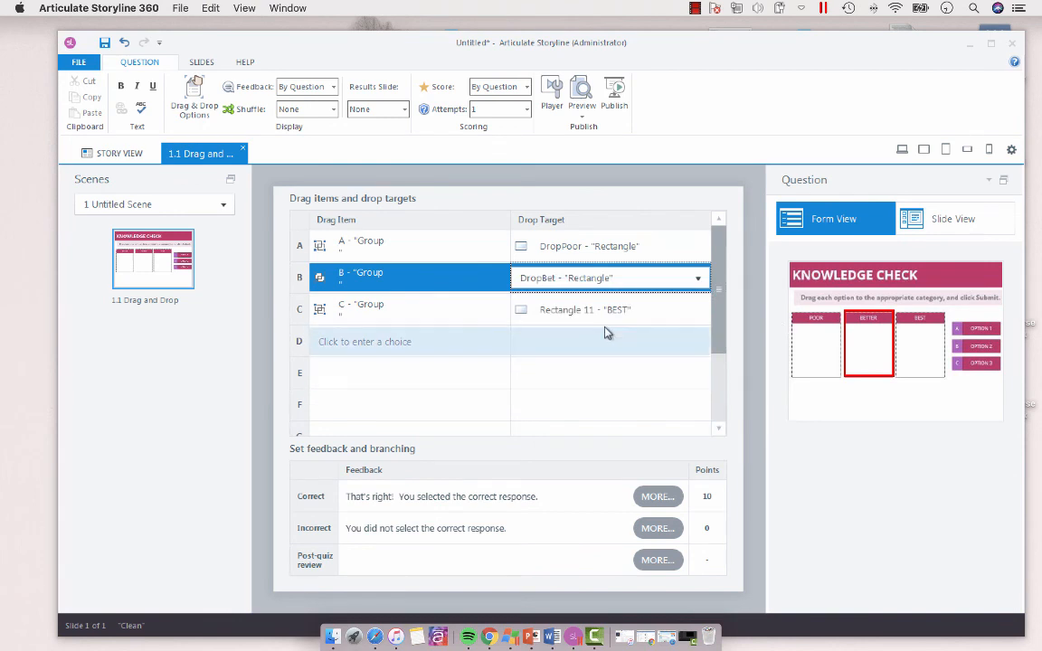
pyautogui.click(604, 309)
pyautogui.click(604, 451)
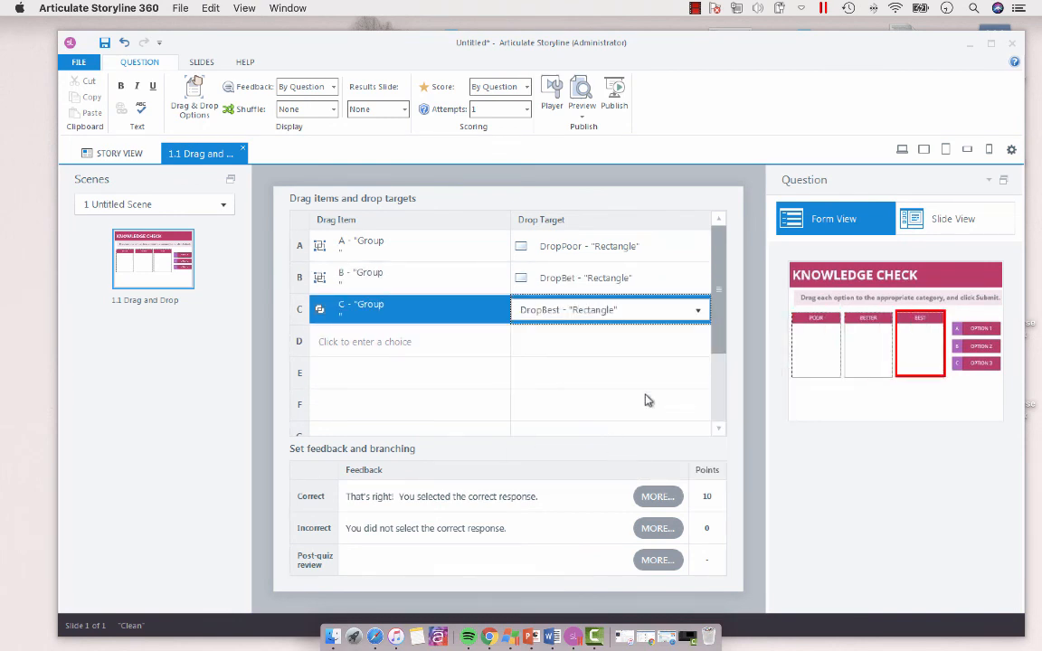
pyautogui.click(977, 221)
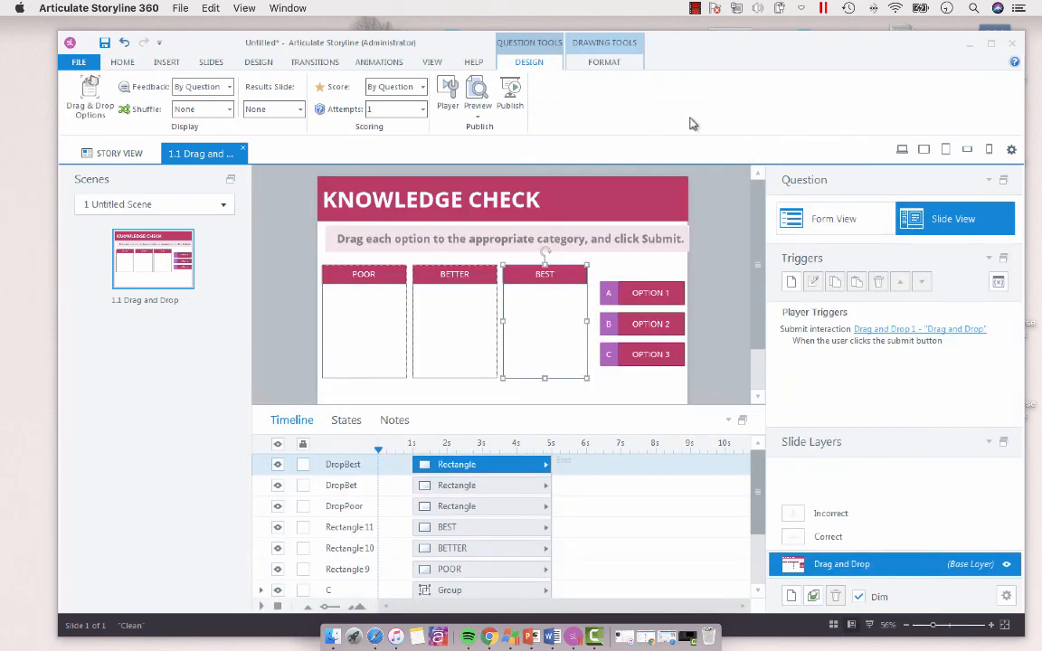
# Step: Preview this slide to test how Option 1 under POOR and Option 2 under BETTER land on their new targets, and close the preview
pyautogui.click(481, 112)
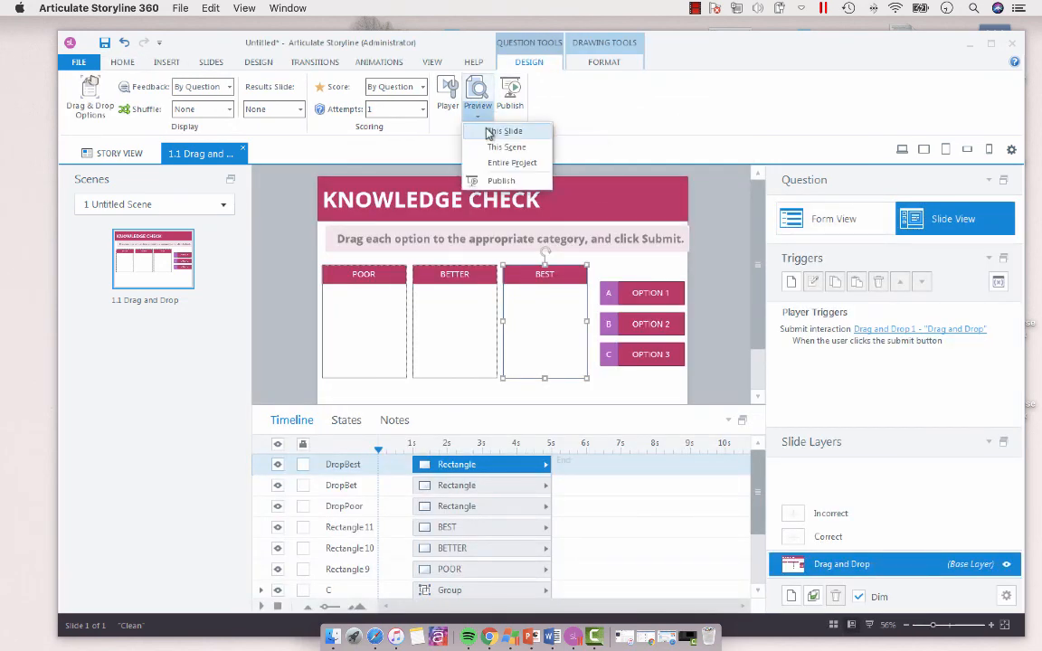
pyautogui.click(486, 128)
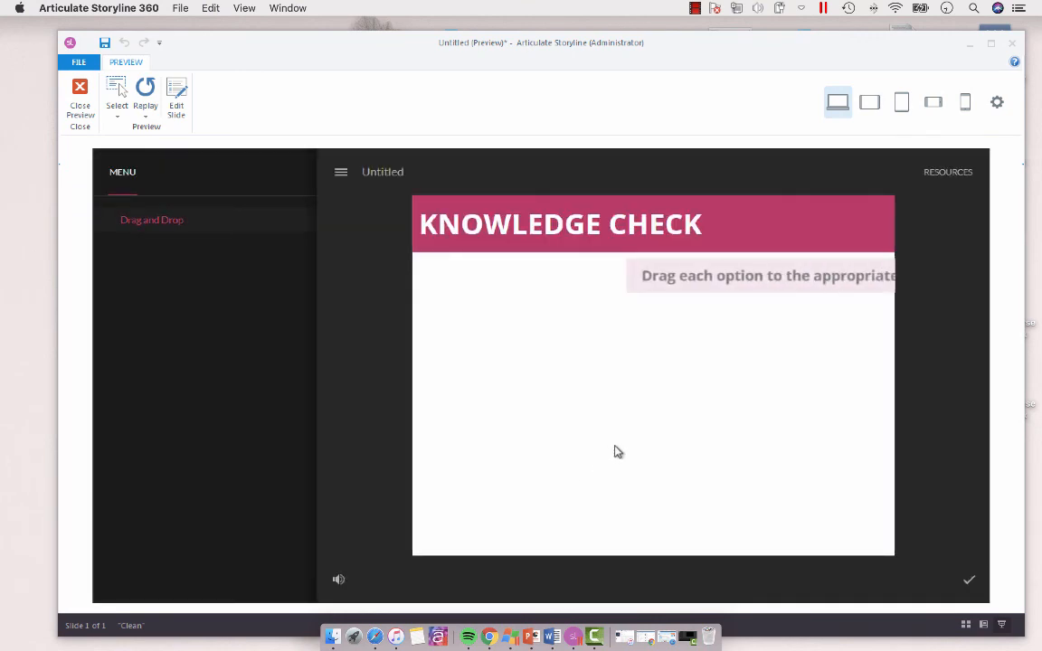
pyautogui.moveTo(828, 360); pyautogui.dragTo(469, 385)
pyautogui.moveTo(864, 401); pyautogui.dragTo(589, 355)
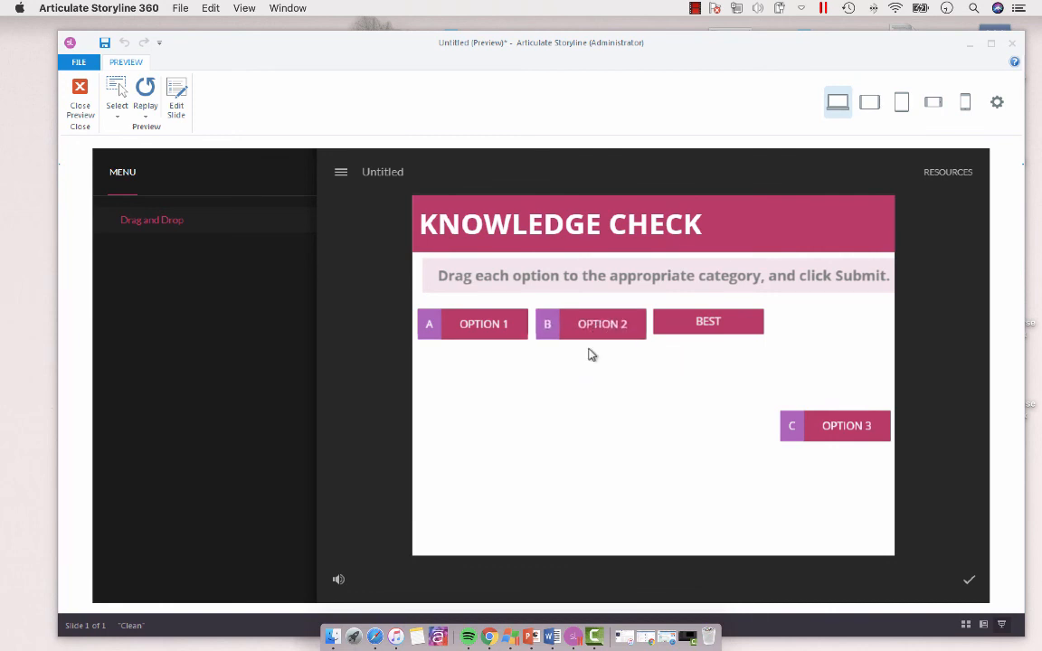
pyautogui.click(70, 104)
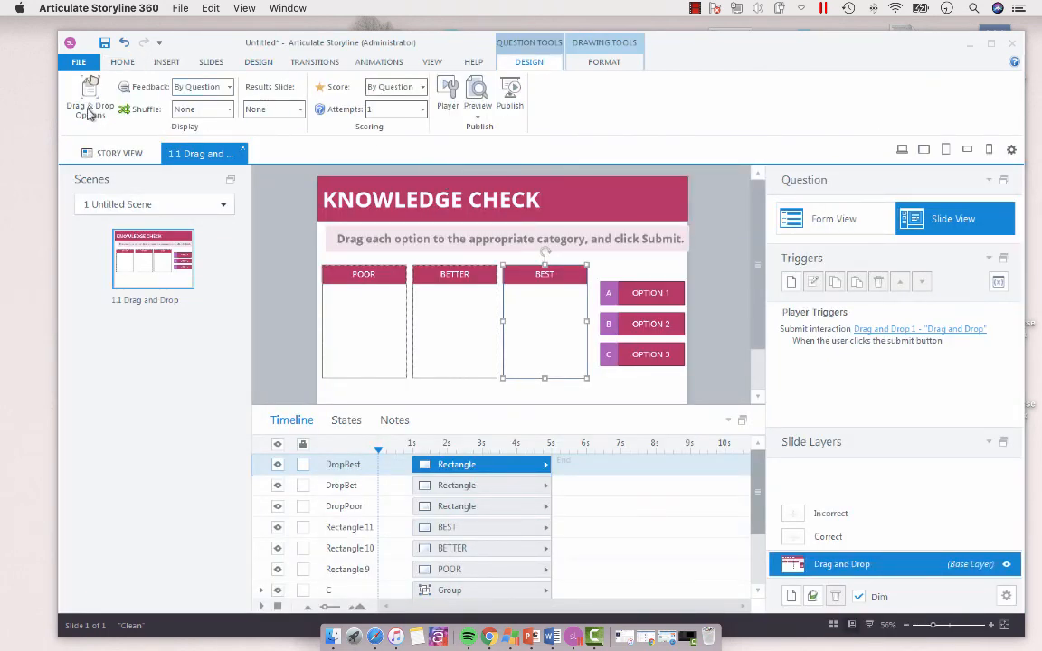
# Step: Change the snapping of dropped items in the drag and drop options to Snap to center
pyautogui.click(89, 106)
pyautogui.click(472, 358)
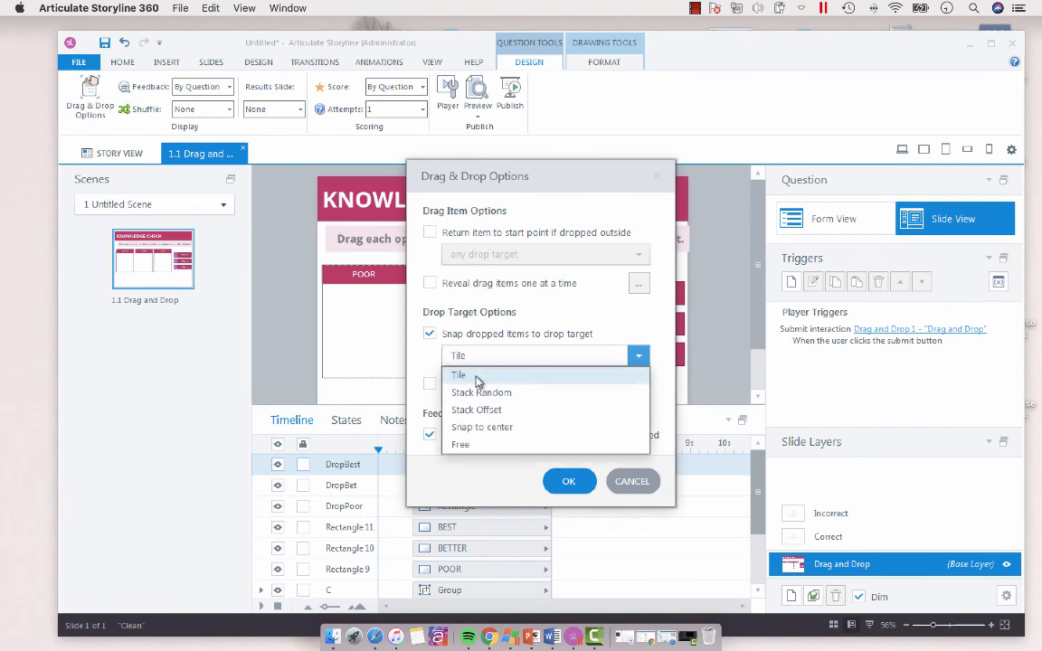
pyautogui.click(491, 427)
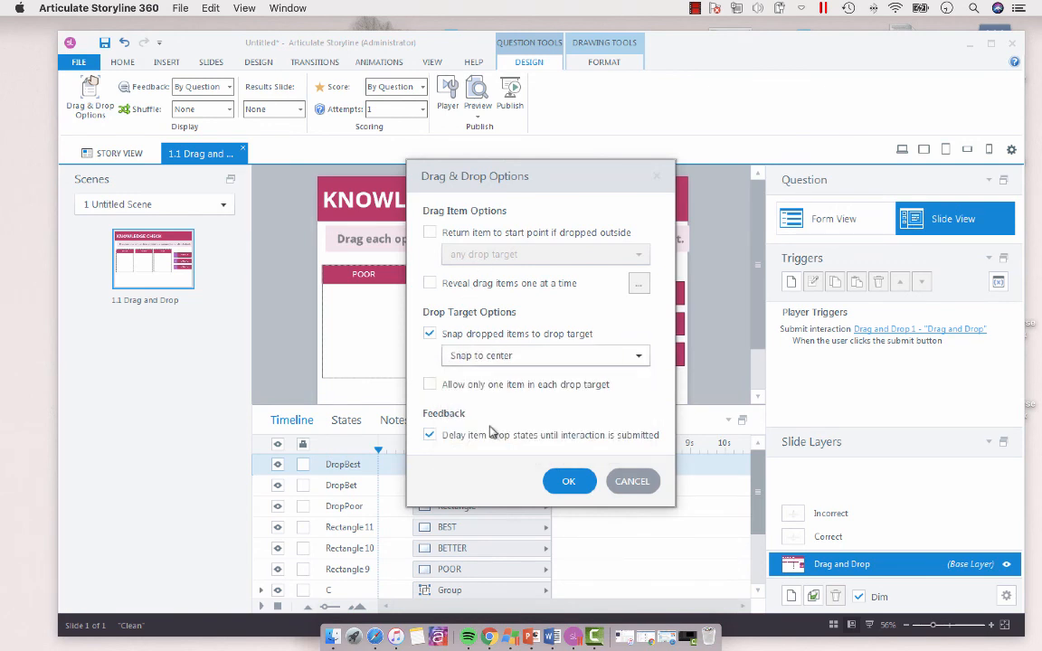
pyautogui.click(568, 481)
# Step: Preview the interaction again, place Options 1, 2 and 3 under POOR, BETTER and BEST, and submit the answers
pyautogui.click(479, 94)
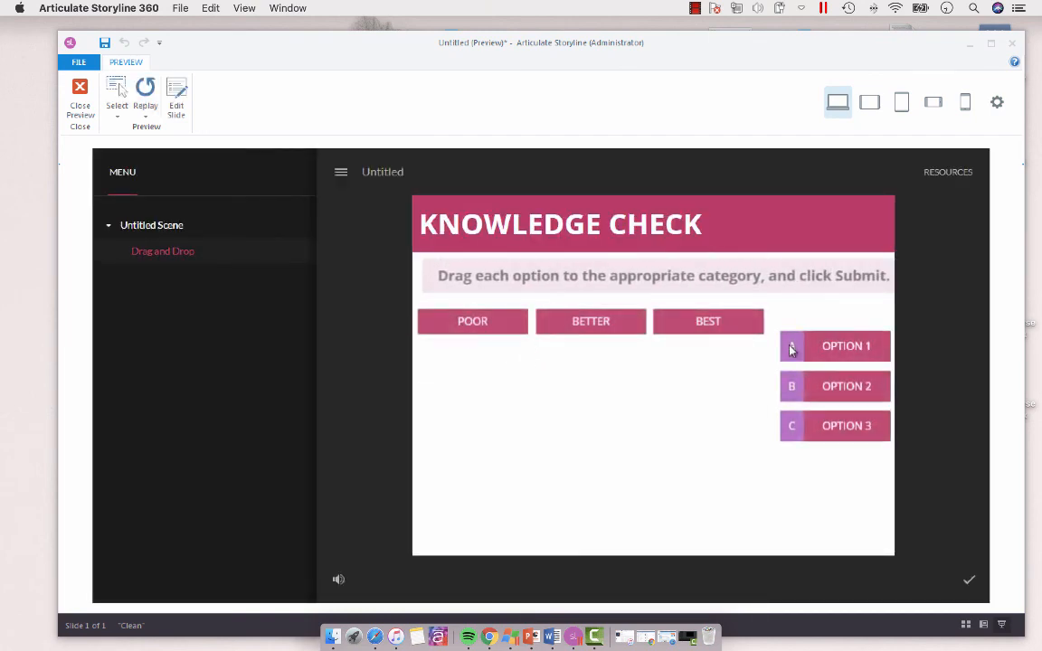
pyautogui.moveTo(849, 356); pyautogui.dragTo(493, 391)
pyautogui.moveTo(817, 380); pyautogui.dragTo(597, 402)
pyautogui.moveTo(810, 435); pyautogui.dragTo(691, 389)
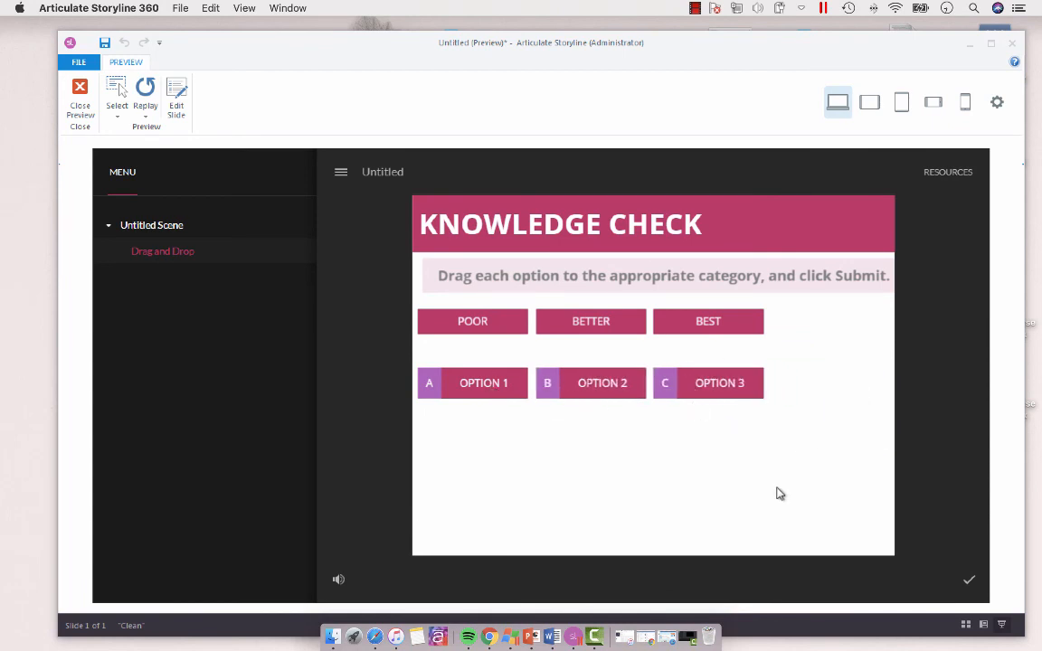
pyautogui.click(970, 585)
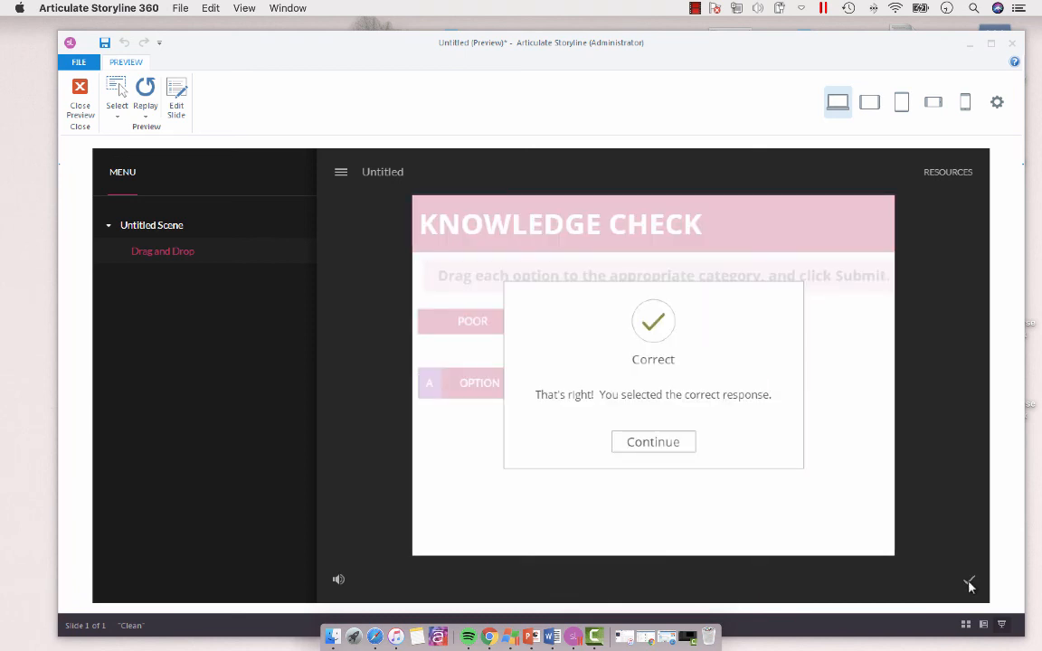